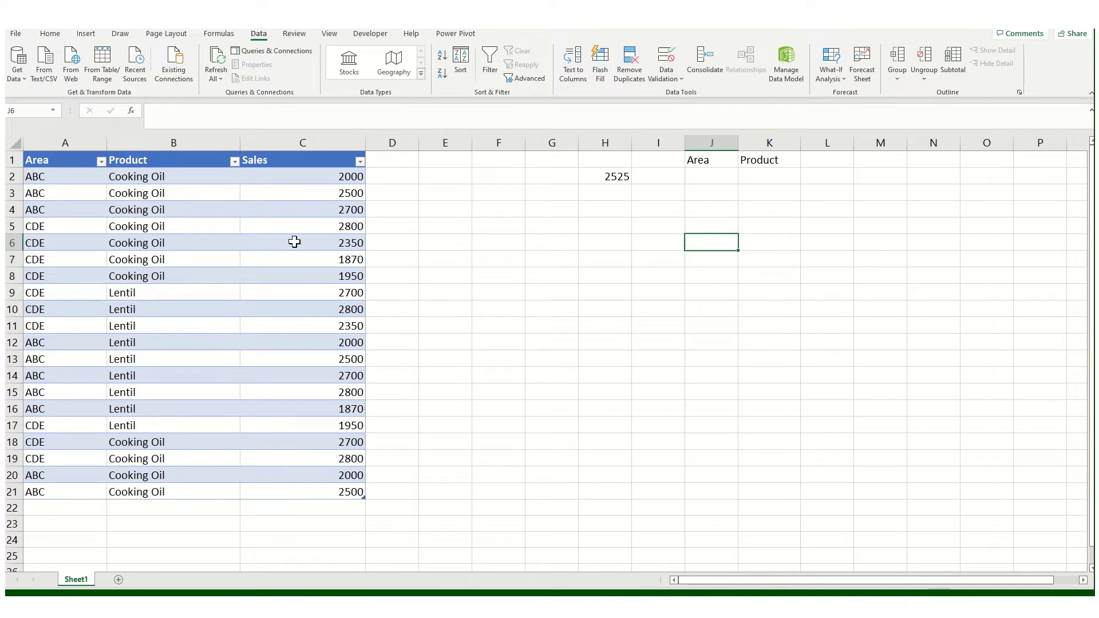
- Review the sales table and the existing MEDIAN(FILTER) formula in H2
{"action": "left_click", "coordinate": [238, 264]}
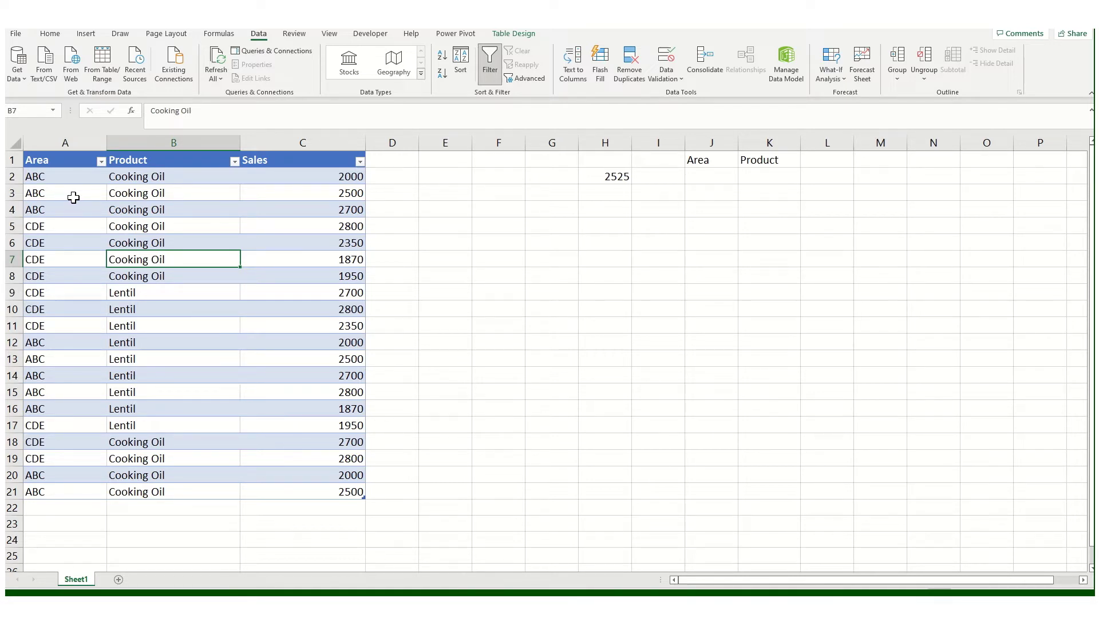
{"action": "left_click", "coordinate": [542, 274]}
{"action": "mouse_move", "coordinate": [44, 160]}
{"action": "left_mouse_down"}
{"action": "mouse_move", "coordinate": [285, 427]}
{"action": "mouse_move", "coordinate": [307, 490]}
{"action": "left_mouse_up"}
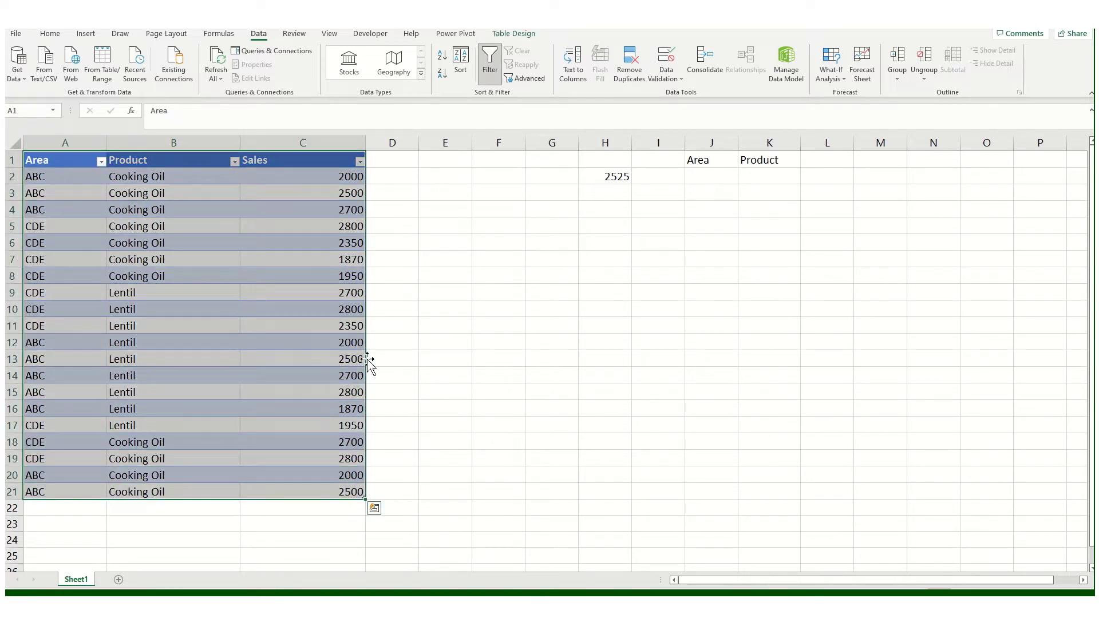
{"action": "left_click", "coordinate": [450, 312]}
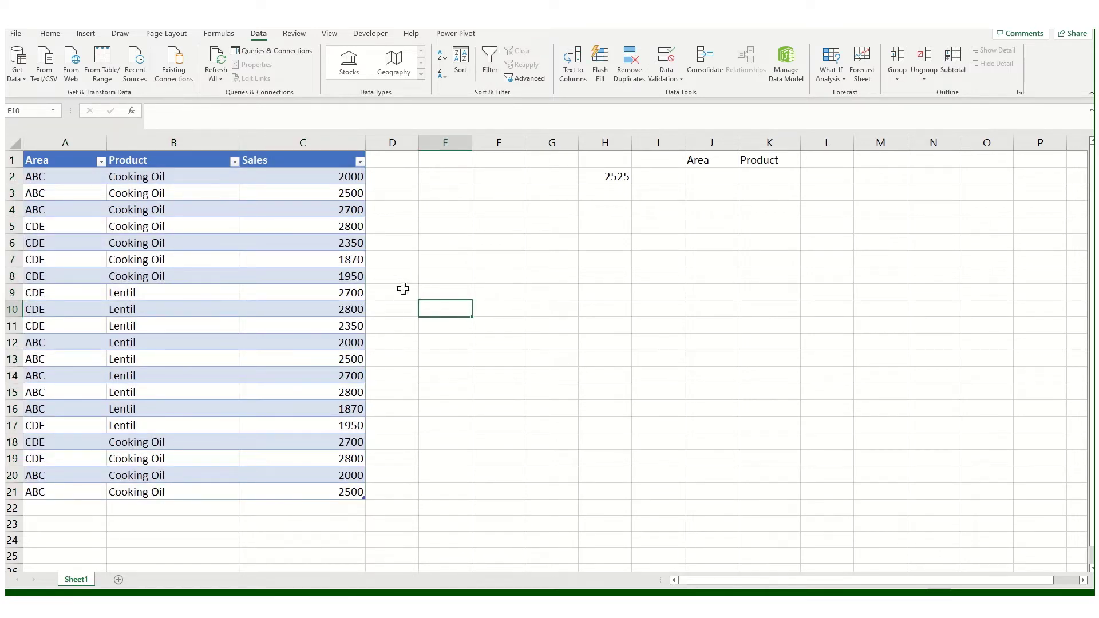
{"action": "left_click", "coordinate": [617, 177]}
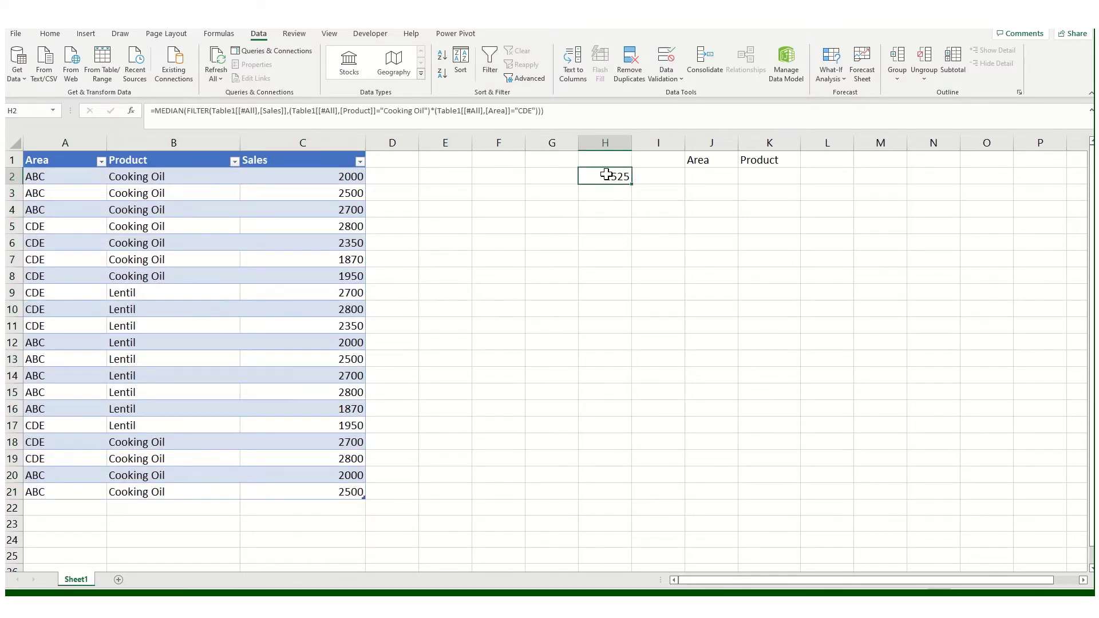
{"action": "left_click", "coordinate": [606, 216]}
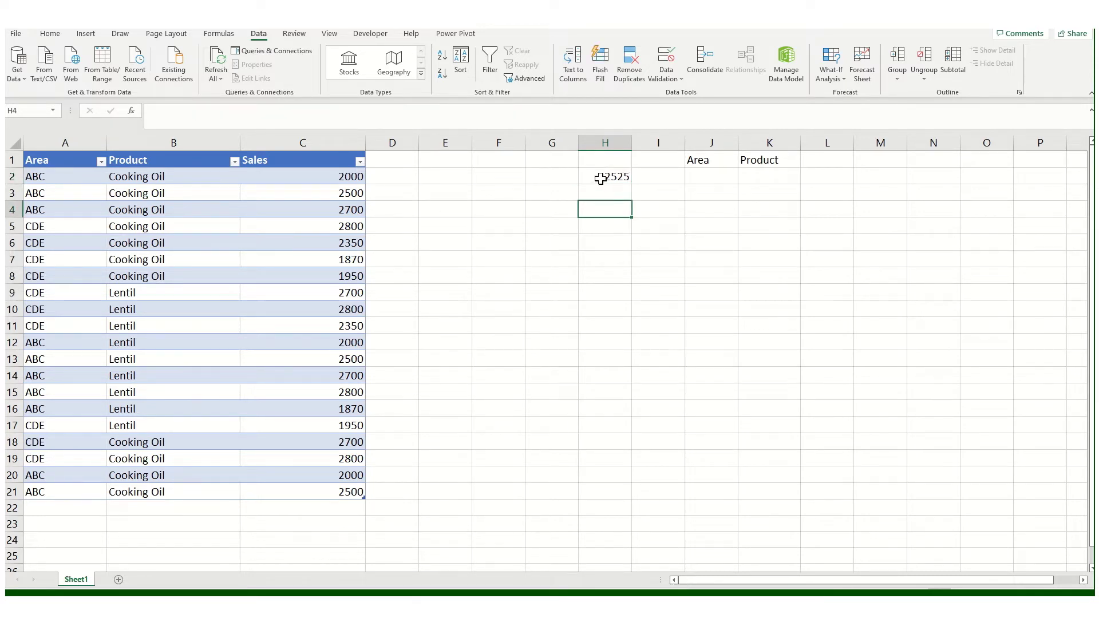
{"action": "left_click", "coordinate": [600, 179]}
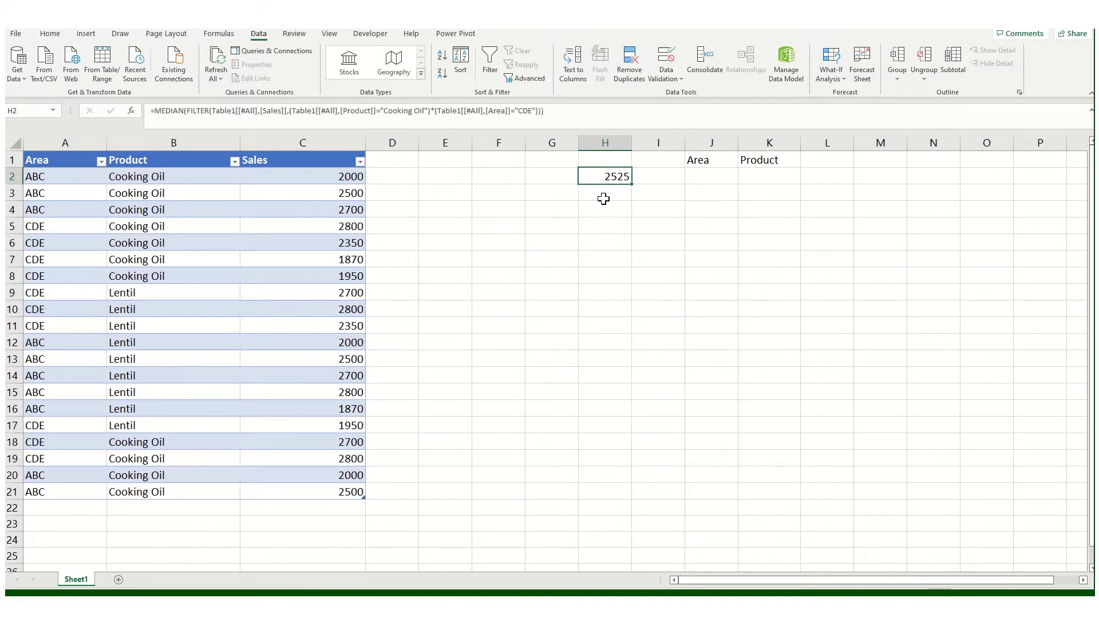
{"action": "left_click", "coordinate": [606, 210]}
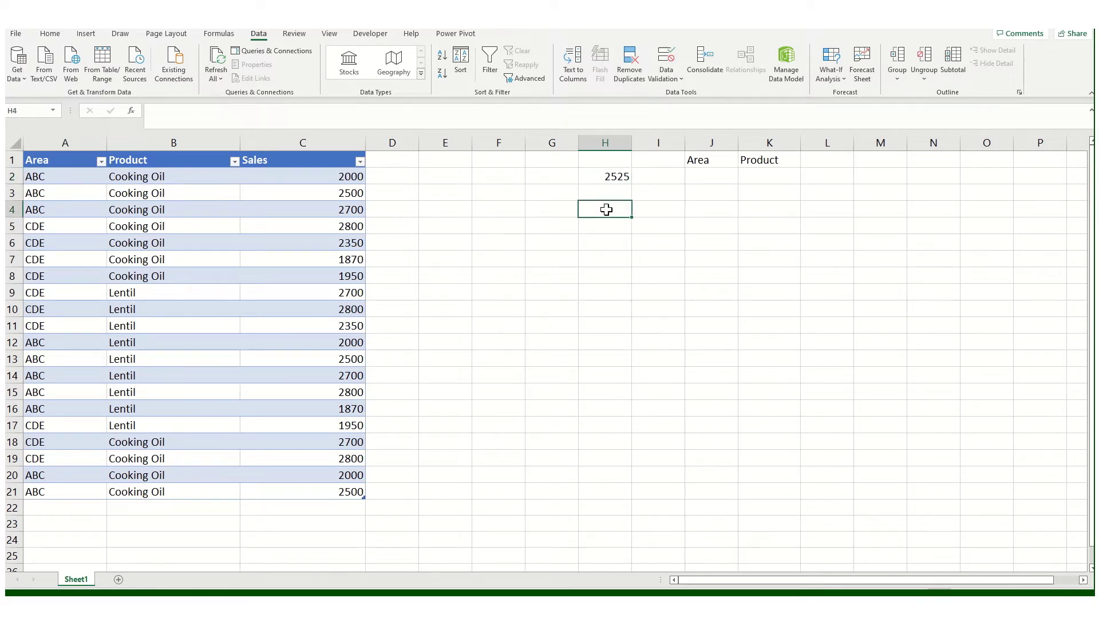
{"action": "left_click", "coordinate": [604, 179]}
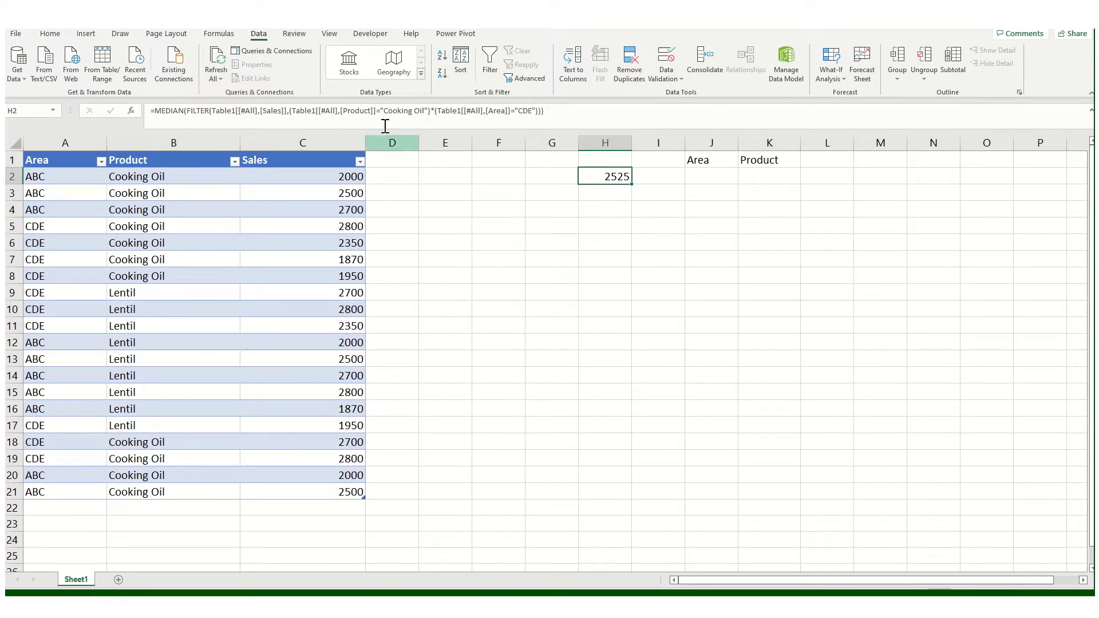
{"action": "left_click", "coordinate": [653, 288]}
{"action": "left_click", "coordinate": [708, 179]}
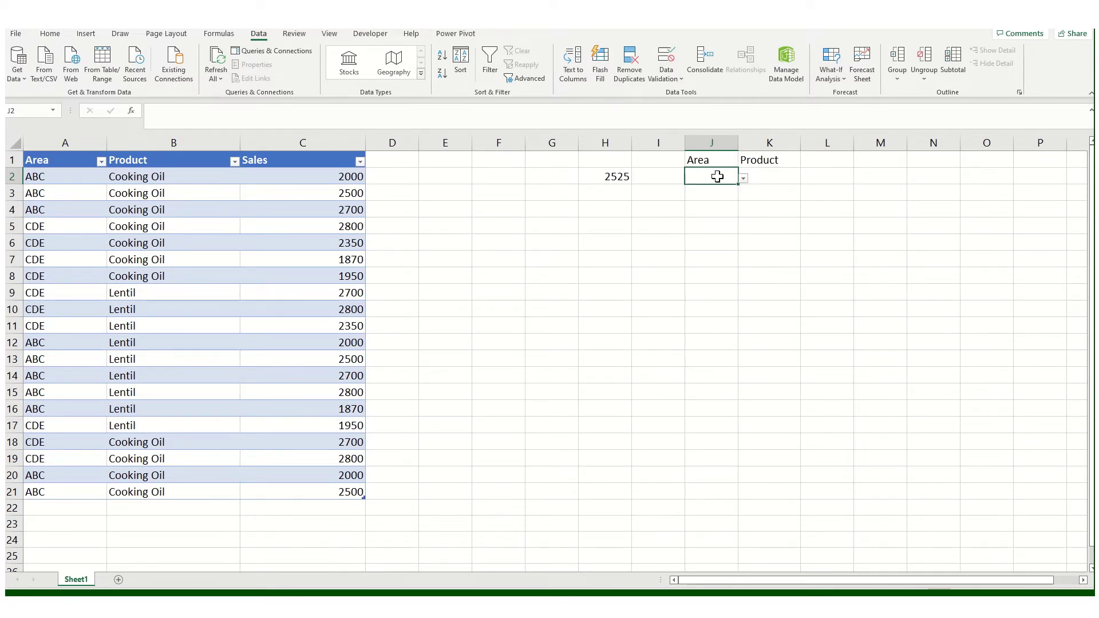
- Open the Area list in J2 and the Product list in K2 to see their choices
{"action": "left_click", "coordinate": [745, 162]}
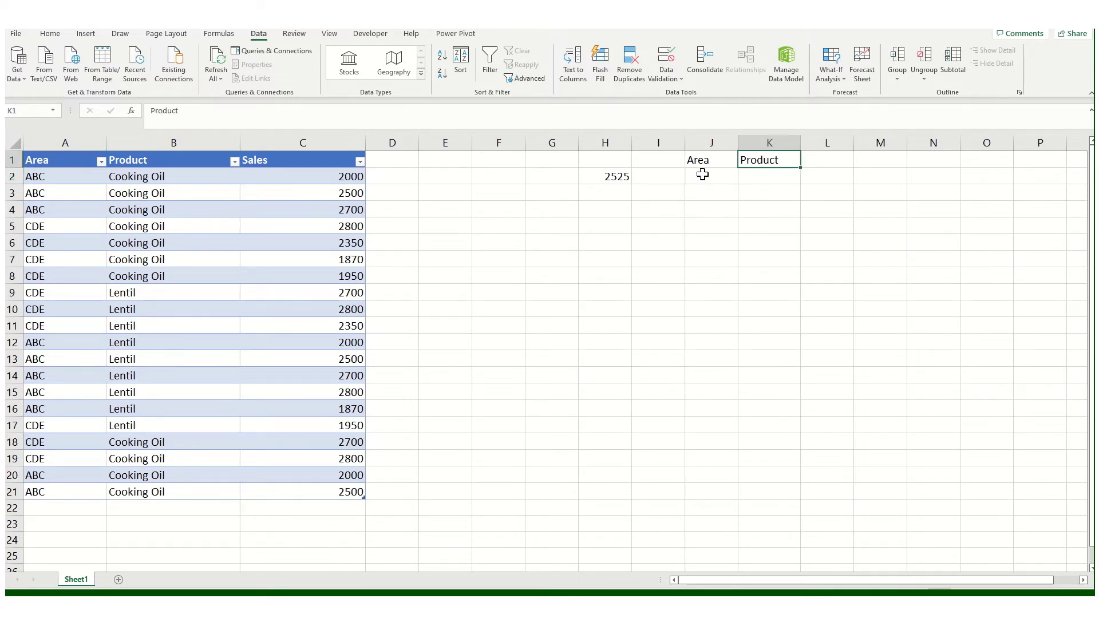
{"action": "left_click", "coordinate": [703, 175]}
{"action": "left_click", "coordinate": [744, 179]}
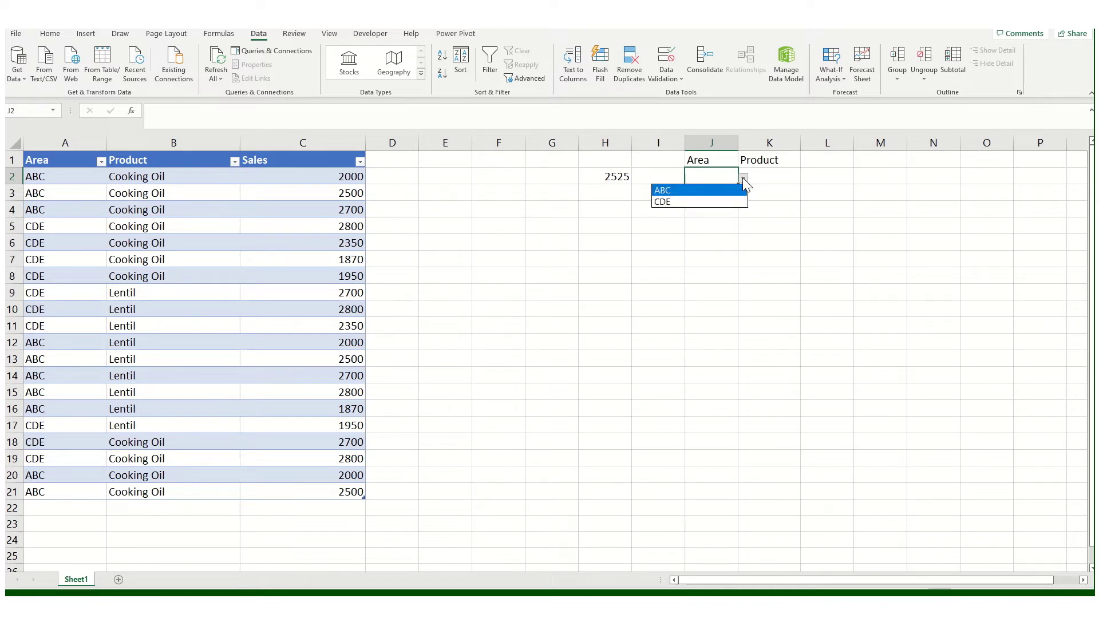
{"action": "left_click", "coordinate": [773, 178]}
{"action": "left_click", "coordinate": [776, 178]}
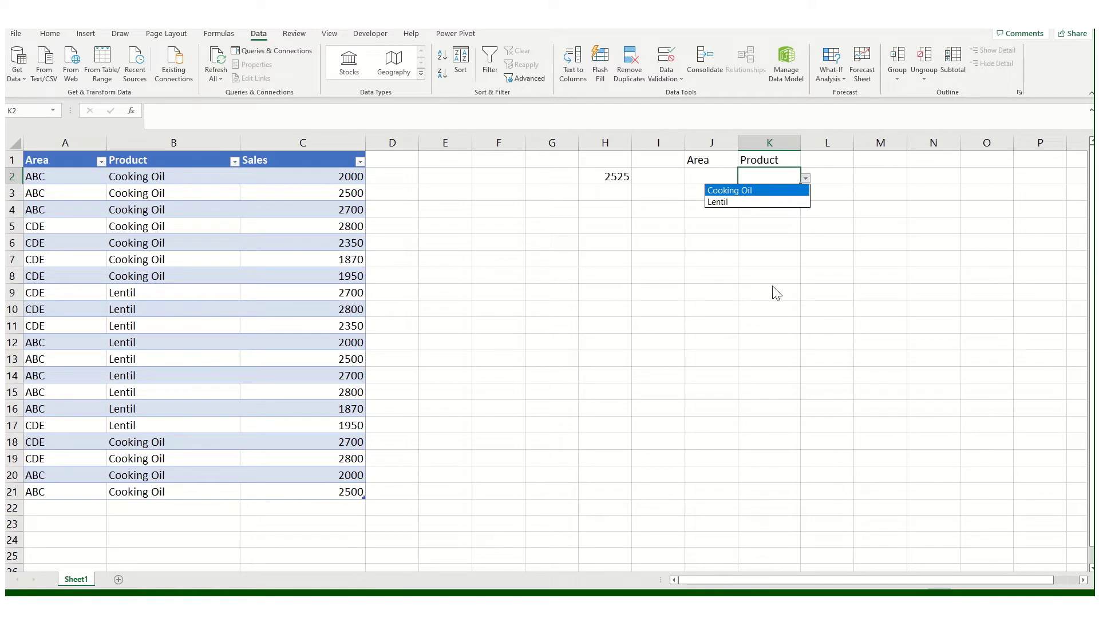
{"action": "key", "text": "Escape"}
{"action": "left_click", "coordinate": [709, 175]}
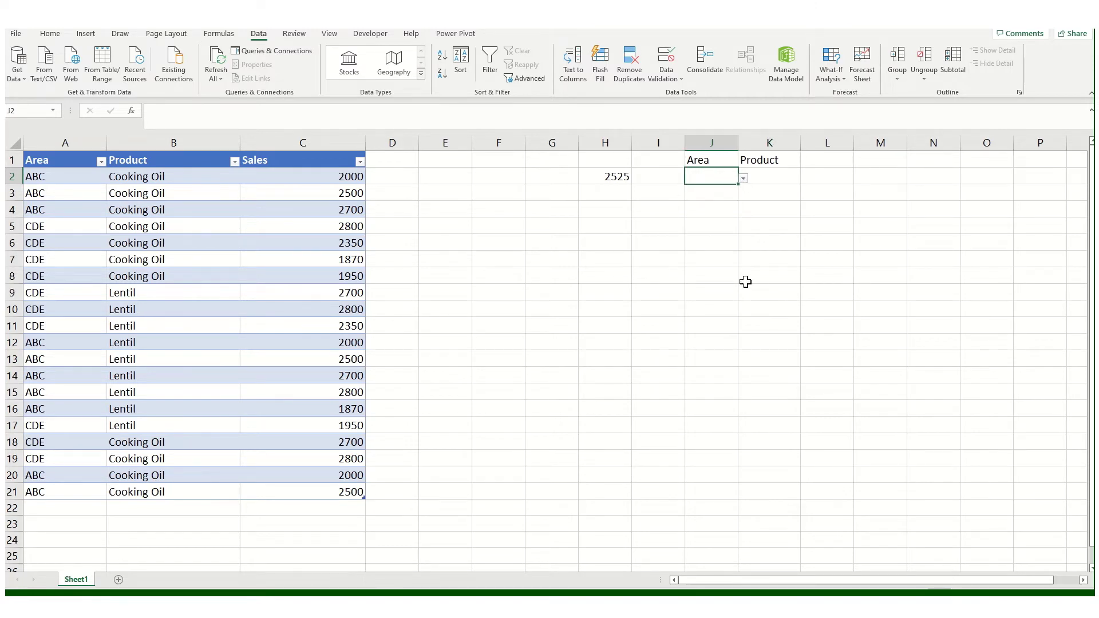
- With J2 selected, open Data > Data Validation for the Area list
{"action": "left_click", "coordinate": [764, 188]}
{"action": "left_click", "coordinate": [770, 174]}
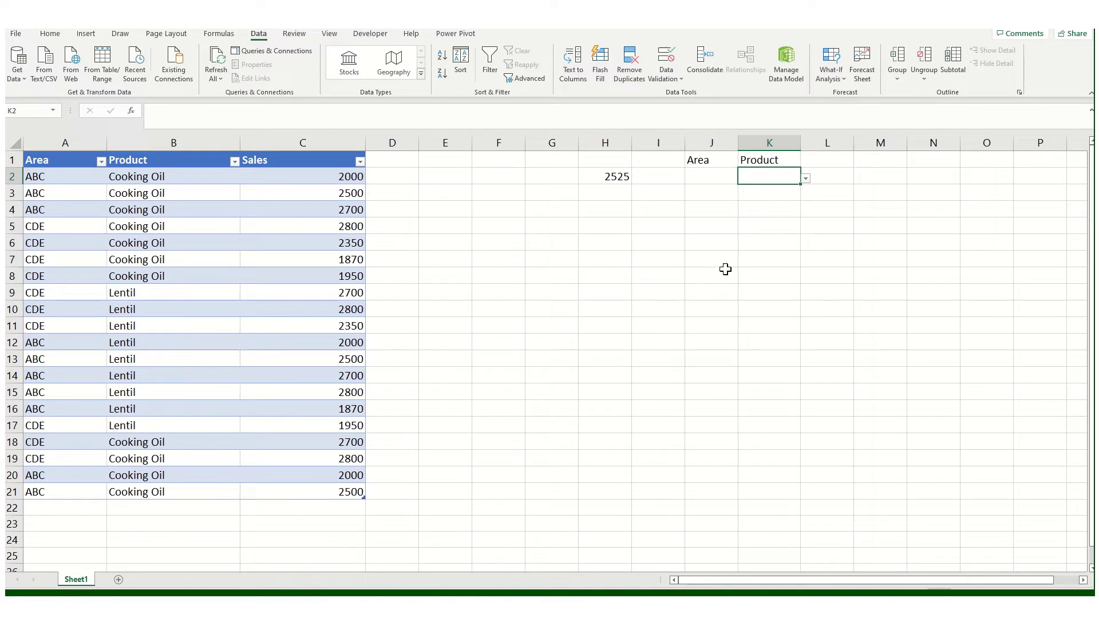
{"action": "left_click", "coordinate": [706, 179]}
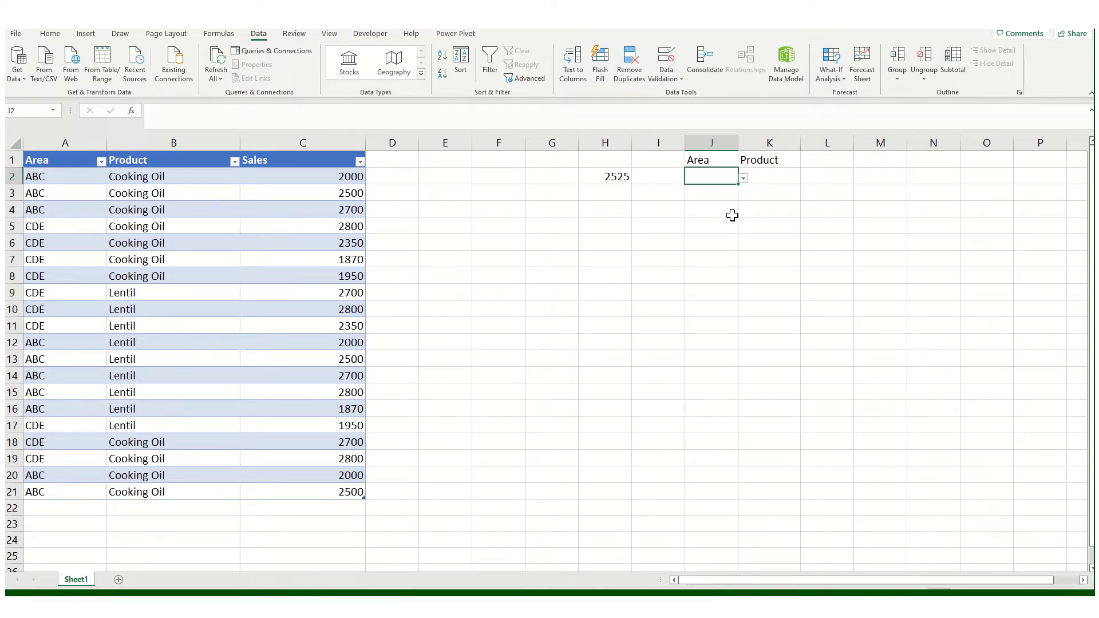
{"action": "left_click", "coordinate": [732, 216]}
{"action": "left_click", "coordinate": [707, 170]}
{"action": "left_click", "coordinate": [667, 73]}
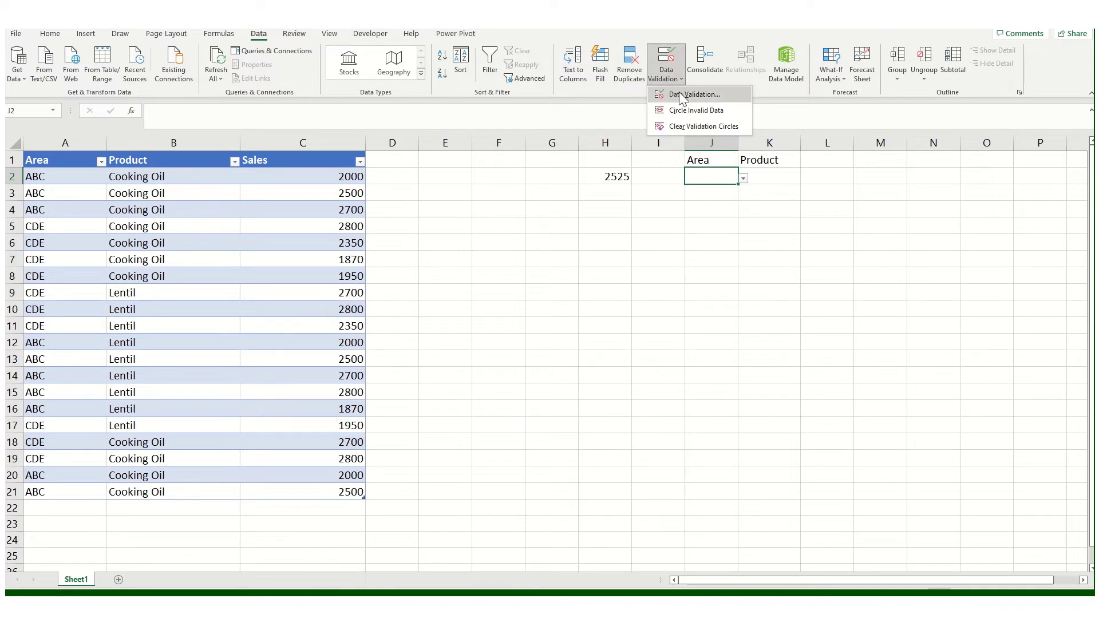
- Check that J2's validation list source is ABC,CDE, then close the dialog without changes
{"action": "left_click", "coordinate": [681, 91]}
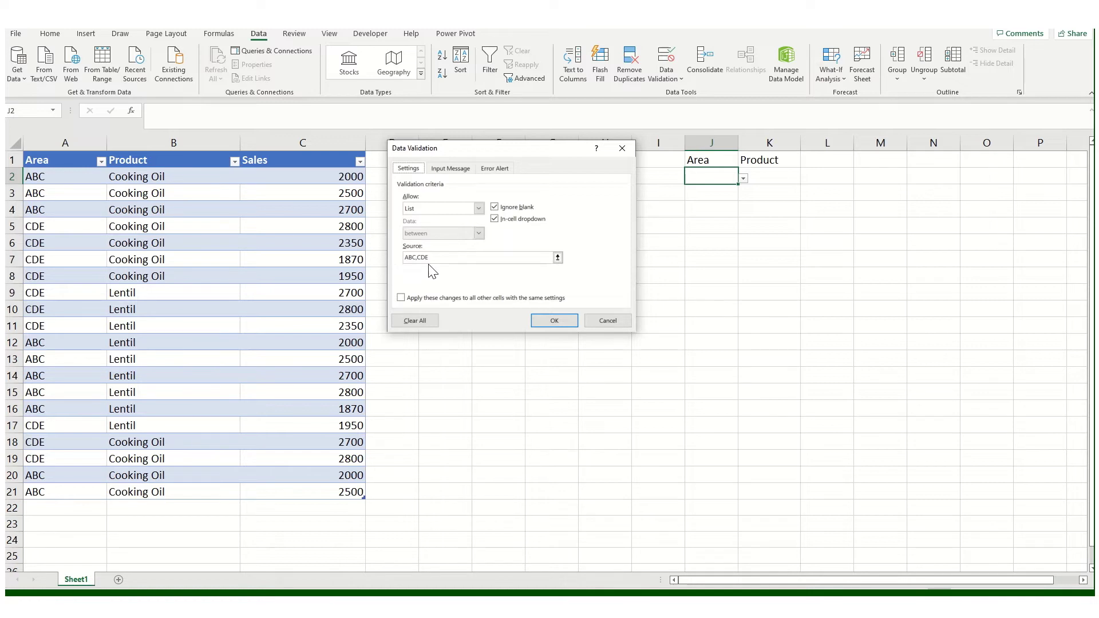
{"action": "left_click", "coordinate": [553, 320]}
{"action": "left_click", "coordinate": [746, 181]}
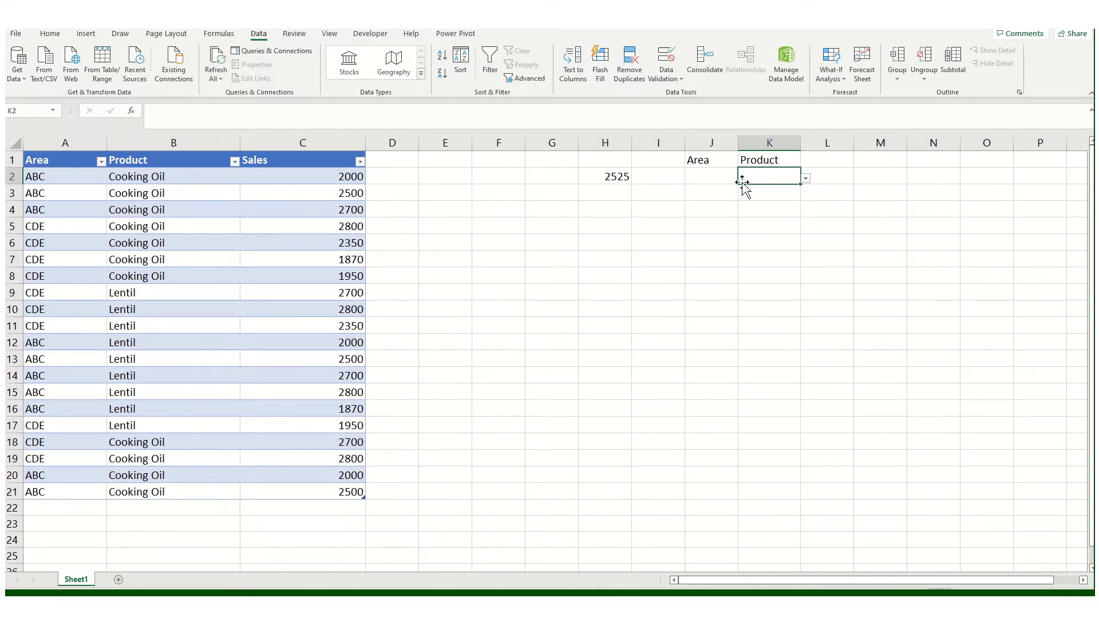
{"action": "left_click", "coordinate": [599, 223]}
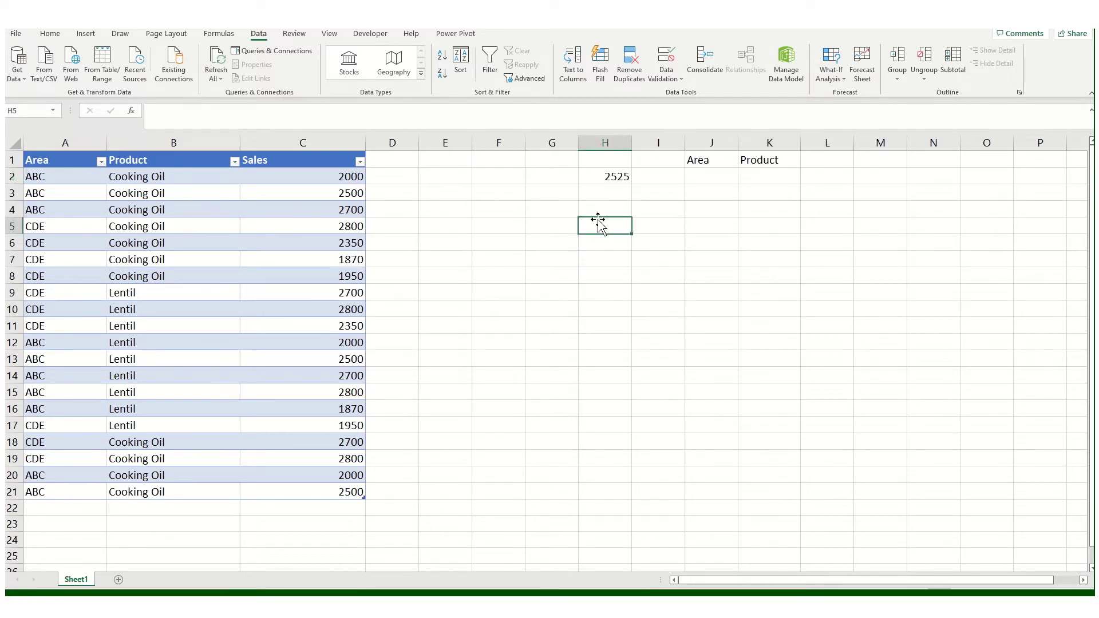
{"action": "left_click", "coordinate": [598, 209]}
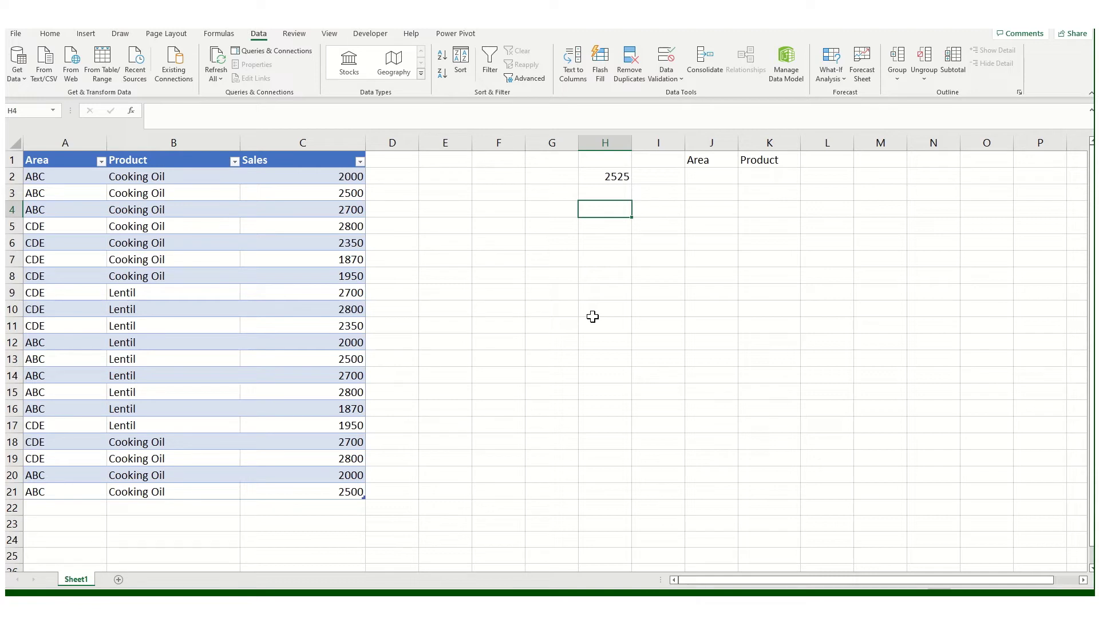
- Enter =FILTER(Table1[[#All],[Sales]],Table1[[#All],[Product]]=K2) in H4
{"action": "type", "text": "="}
{"action": "type", "text": "f"}
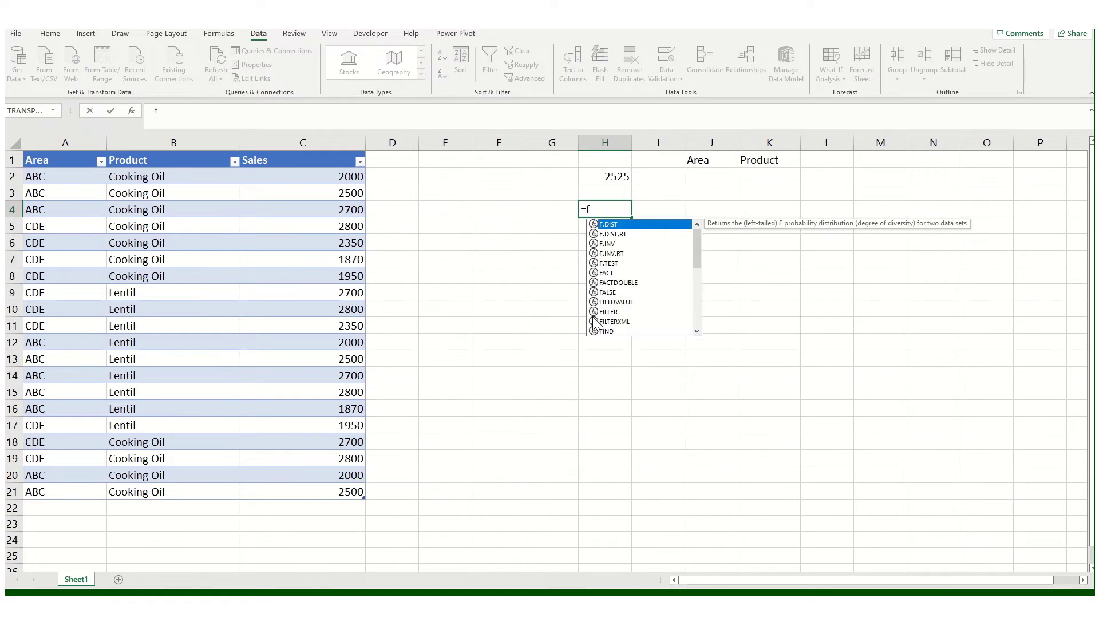
{"action": "type", "text": "ilt"}
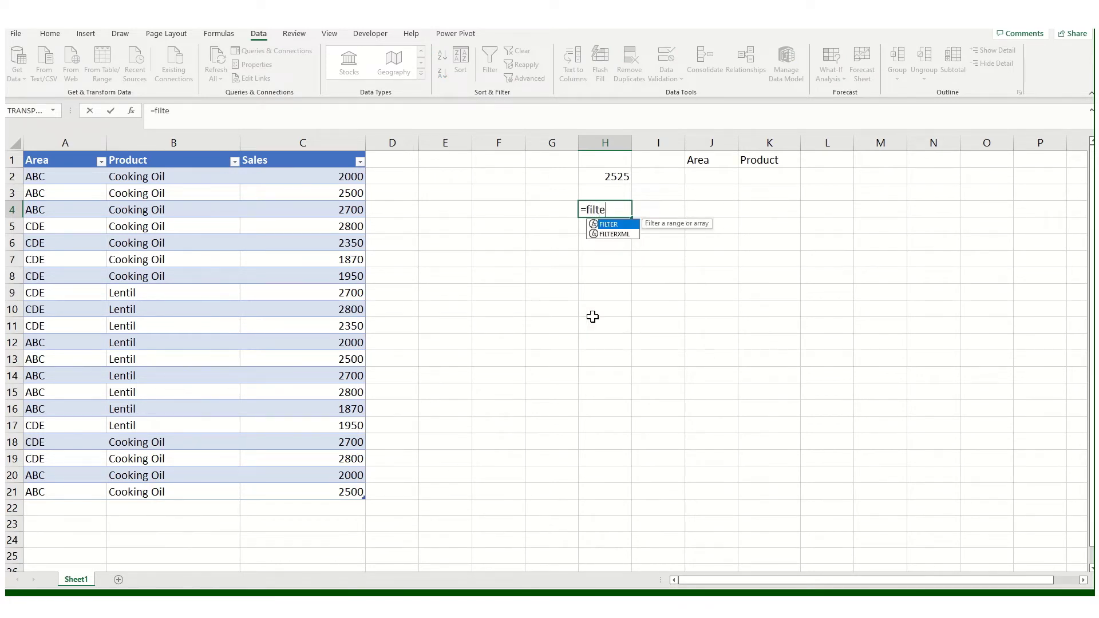
{"action": "type", "text": "e"}
{"action": "left_click", "coordinate": [608, 234]}
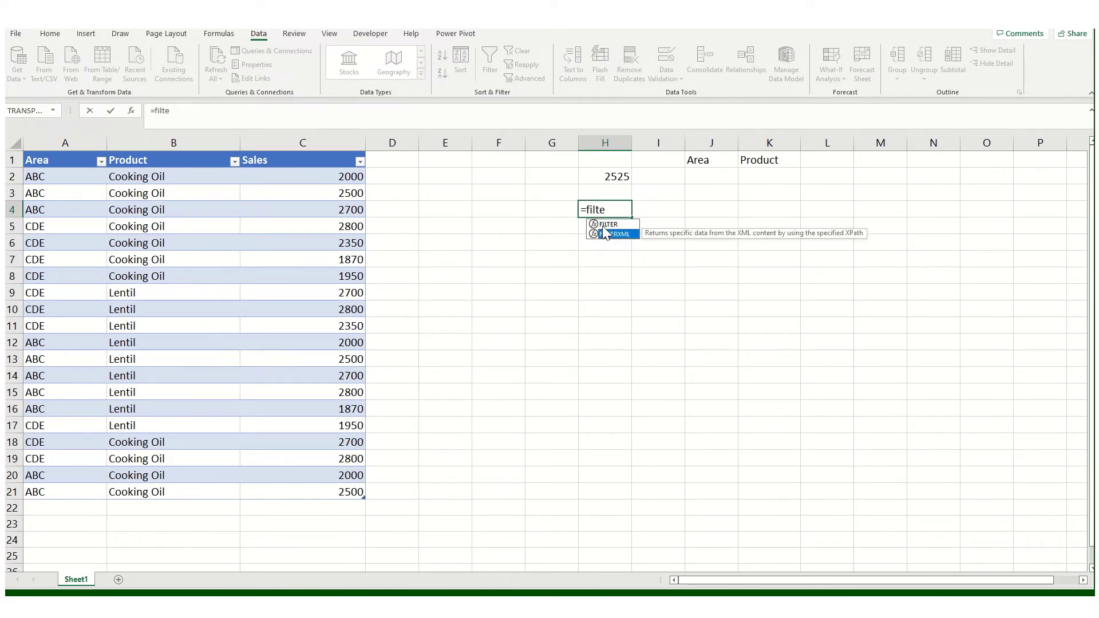
{"action": "double_click", "coordinate": [604, 225]}
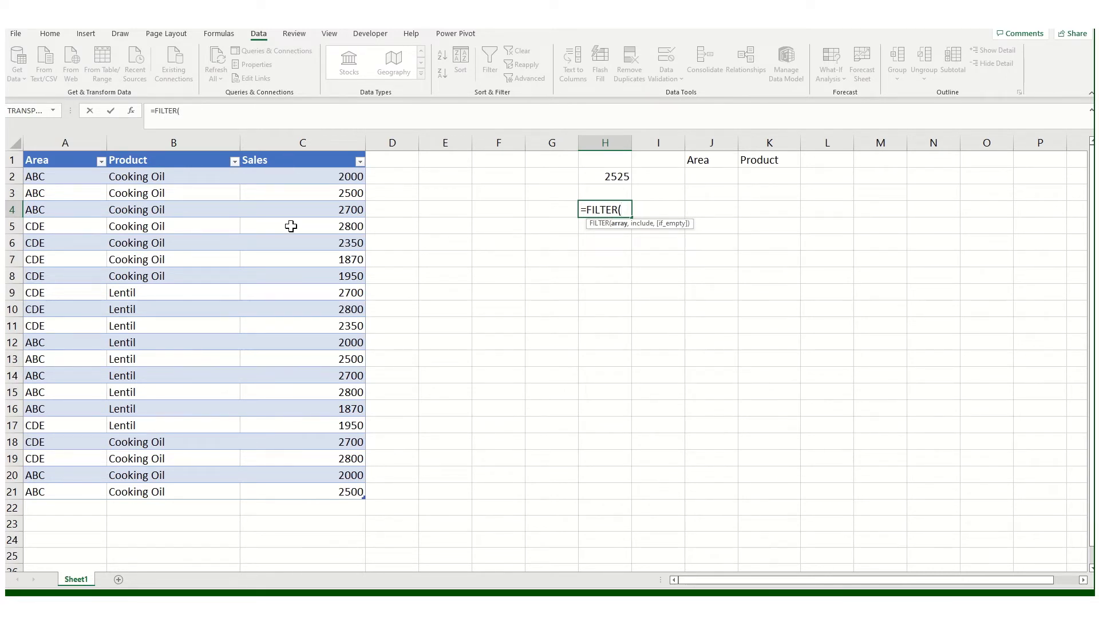
{"action": "left_click_drag", "start_coordinate": [303, 162], "coordinate": [312, 493]}
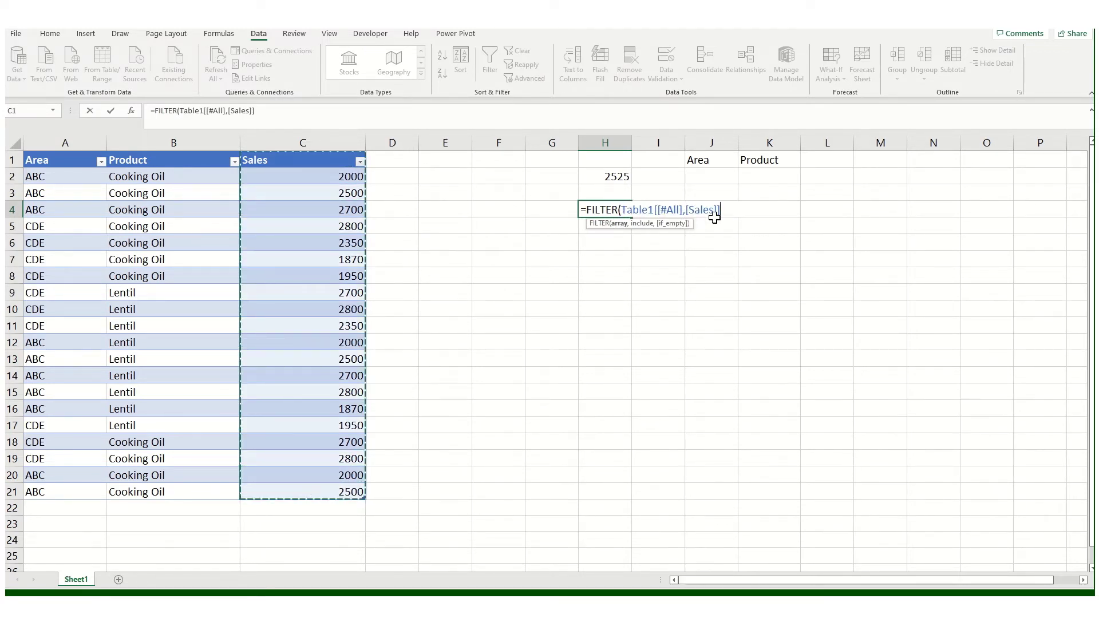
{"action": "left_click", "coordinate": [300, 116]}
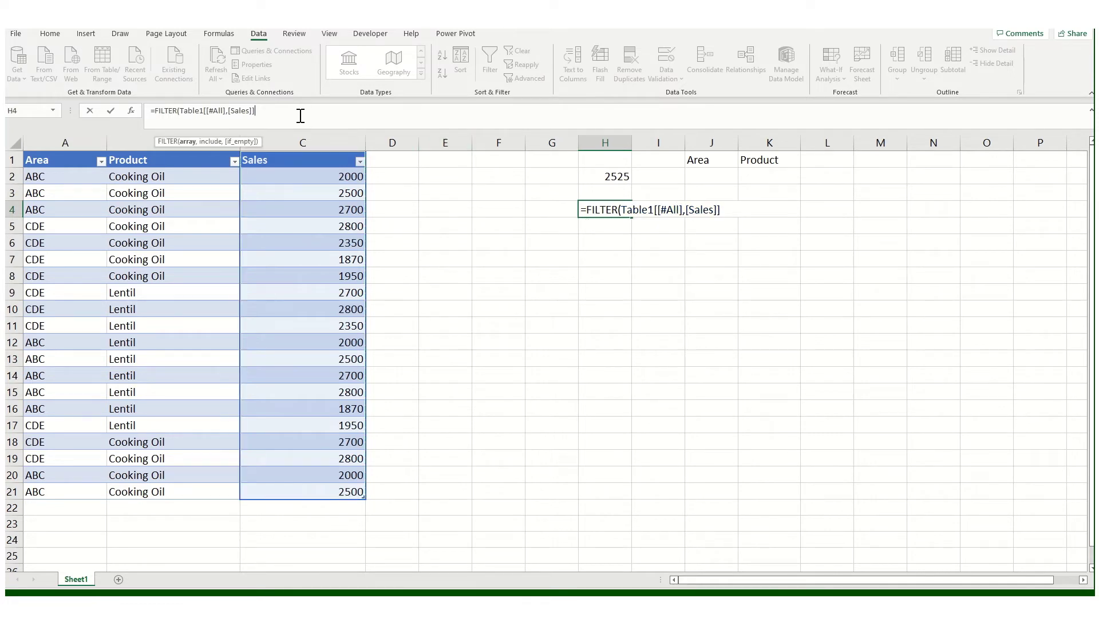
{"action": "type", "text": ","}
{"action": "left_click_drag", "start_coordinate": [146, 163], "coordinate": [150, 498]}
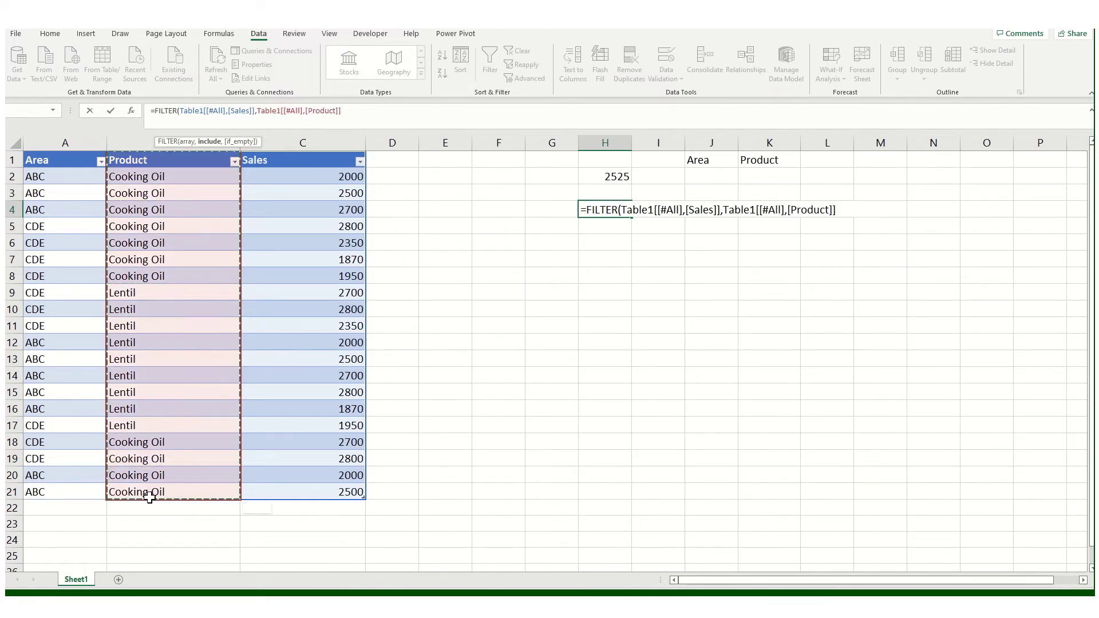
{"action": "left_click", "coordinate": [360, 114]}
{"action": "type", "text": "="}
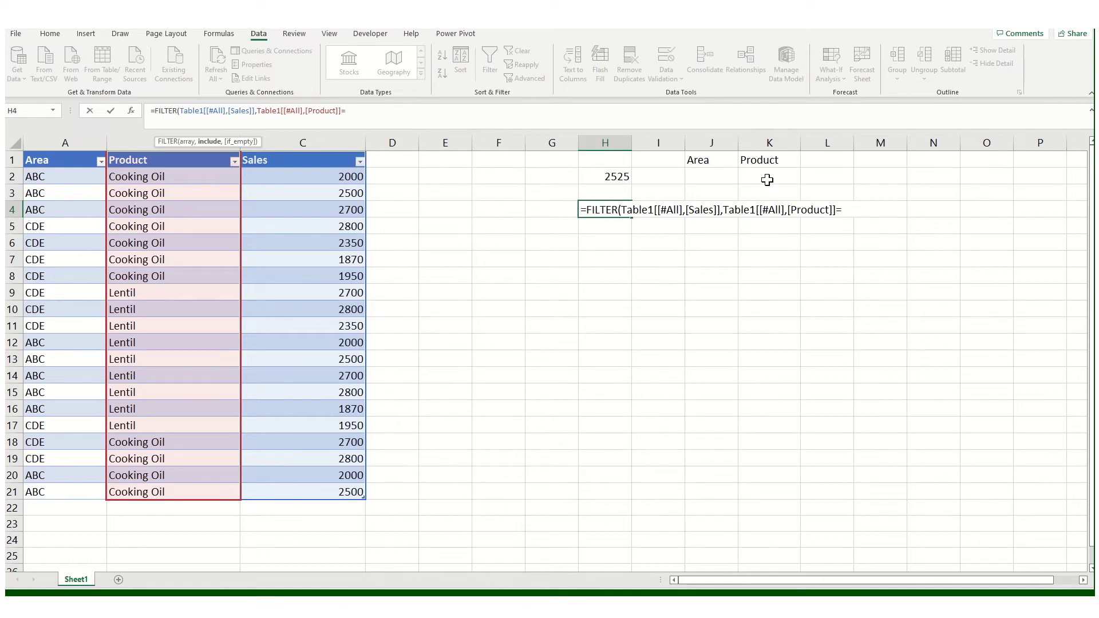
{"action": "left_click", "coordinate": [767, 180]}
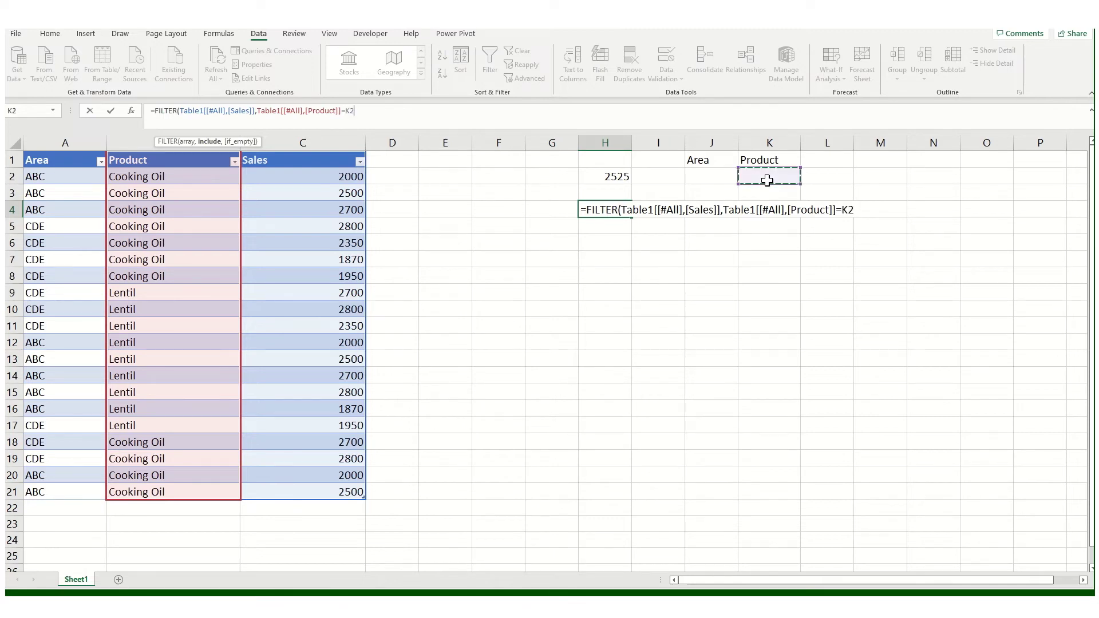
{"action": "left_click", "coordinate": [401, 117]}
{"action": "type", "text": ")"}
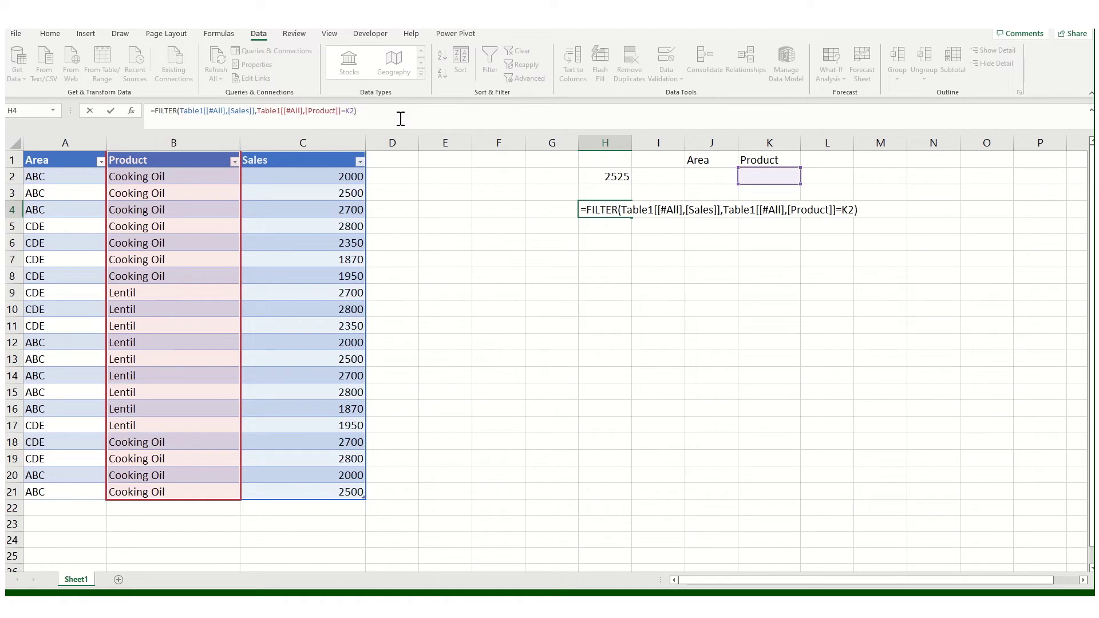
{"action": "key", "text": "Return"}
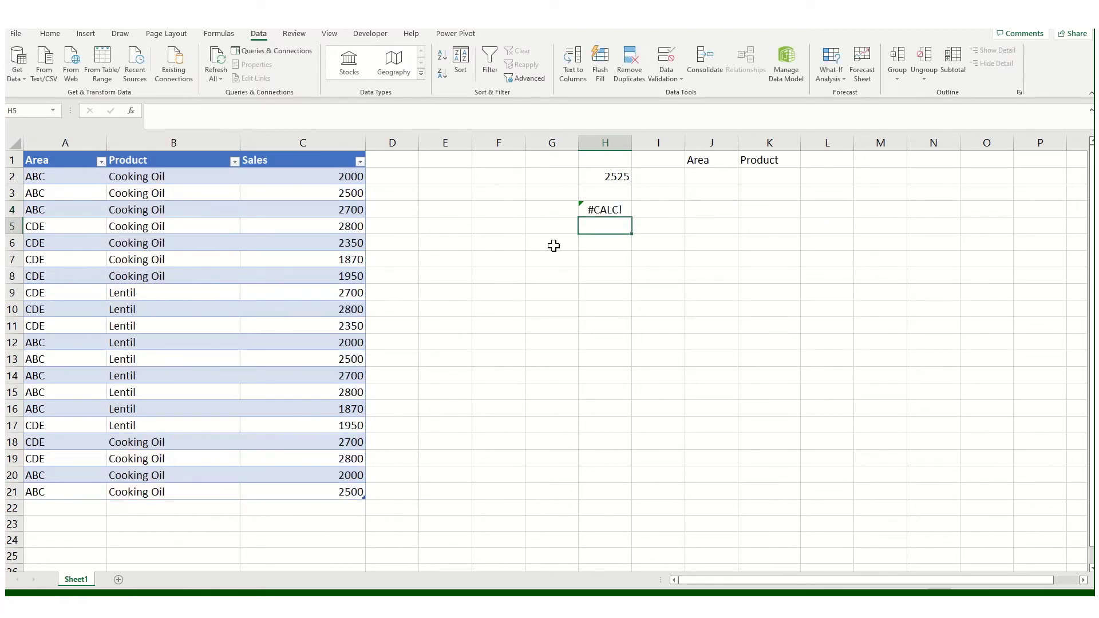
- Choose Cooking Oil from the K2 Product dropdown
{"action": "left_click", "coordinate": [770, 177]}
{"action": "left_click", "coordinate": [808, 178]}
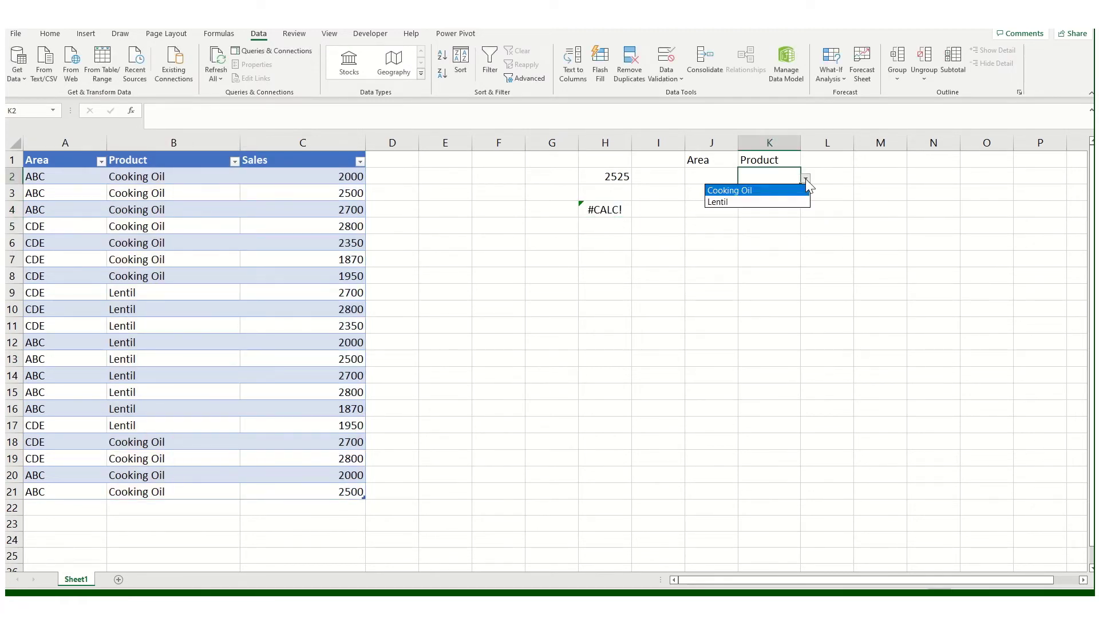
{"action": "left_click", "coordinate": [755, 192]}
{"action": "left_click", "coordinate": [707, 254]}
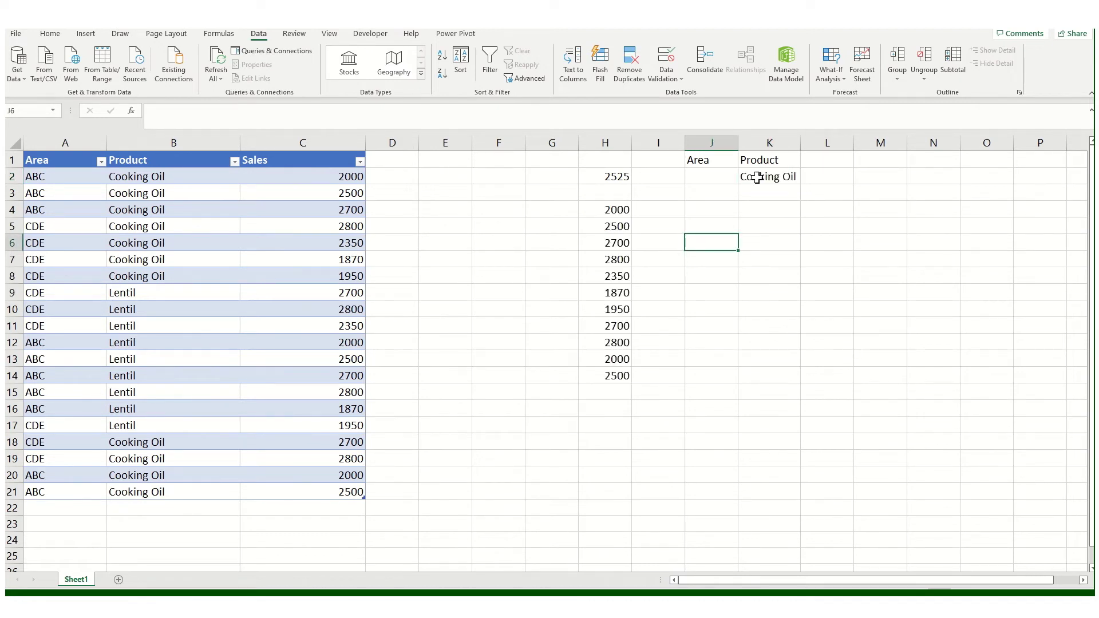
{"action": "left_click", "coordinate": [613, 207]}
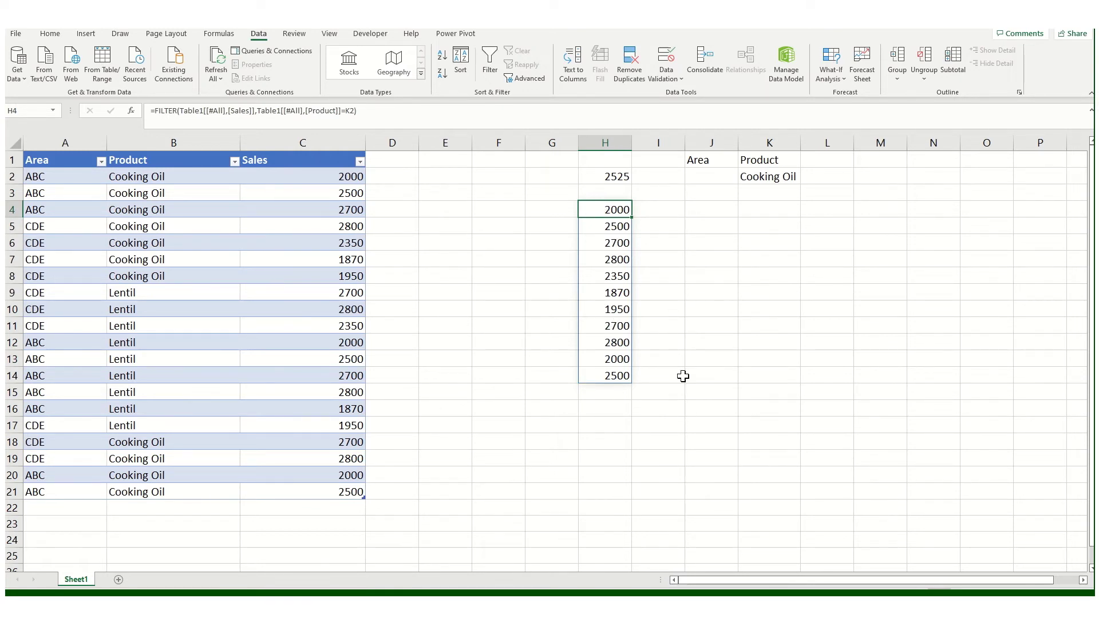
{"action": "left_click", "coordinate": [706, 368]}
{"action": "left_click", "coordinate": [616, 212]}
{"action": "left_click", "coordinate": [616, 226]}
{"action": "left_click", "coordinate": [616, 276]}
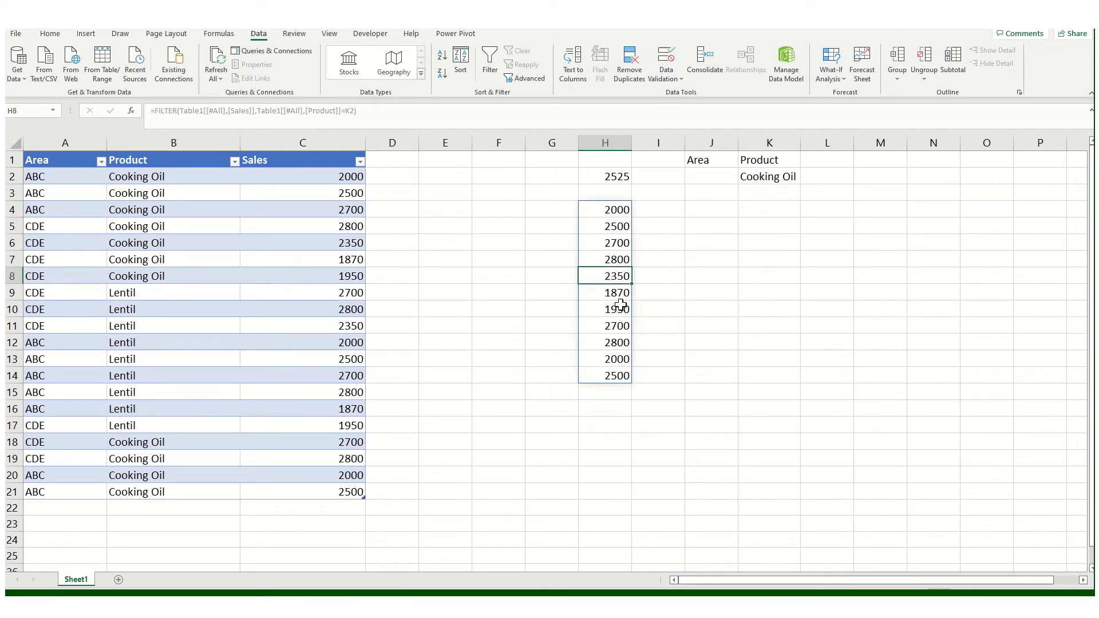
{"action": "left_click", "coordinate": [615, 309]}
{"action": "left_click", "coordinate": [624, 212]}
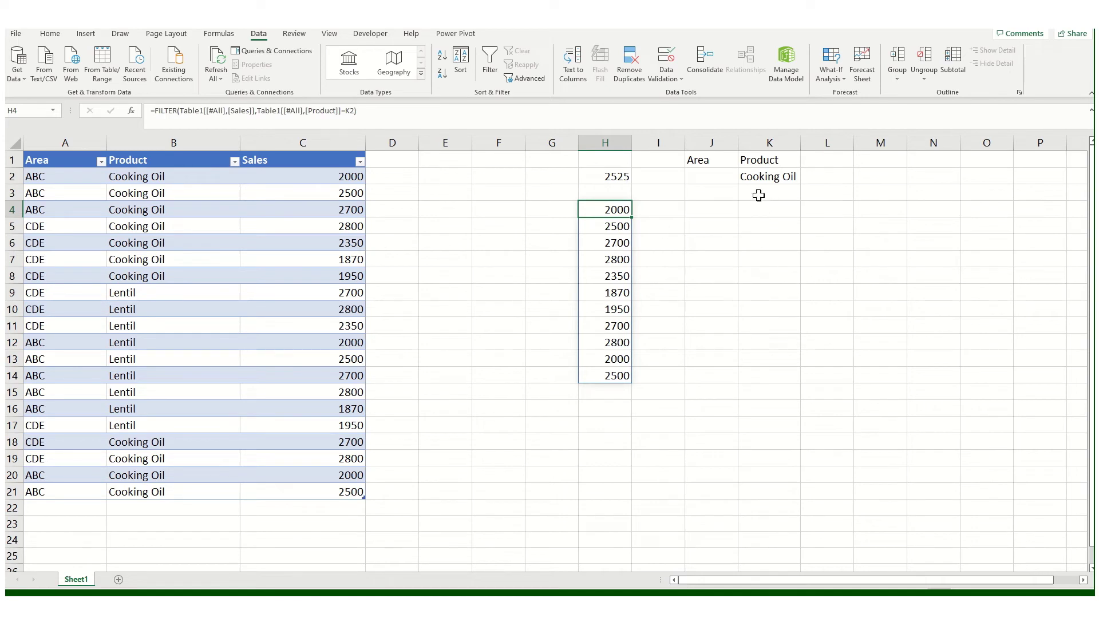
- Bracket the Product condition in H4's FILTER and multiply it by the Area column
{"action": "left_click", "coordinate": [383, 112]}
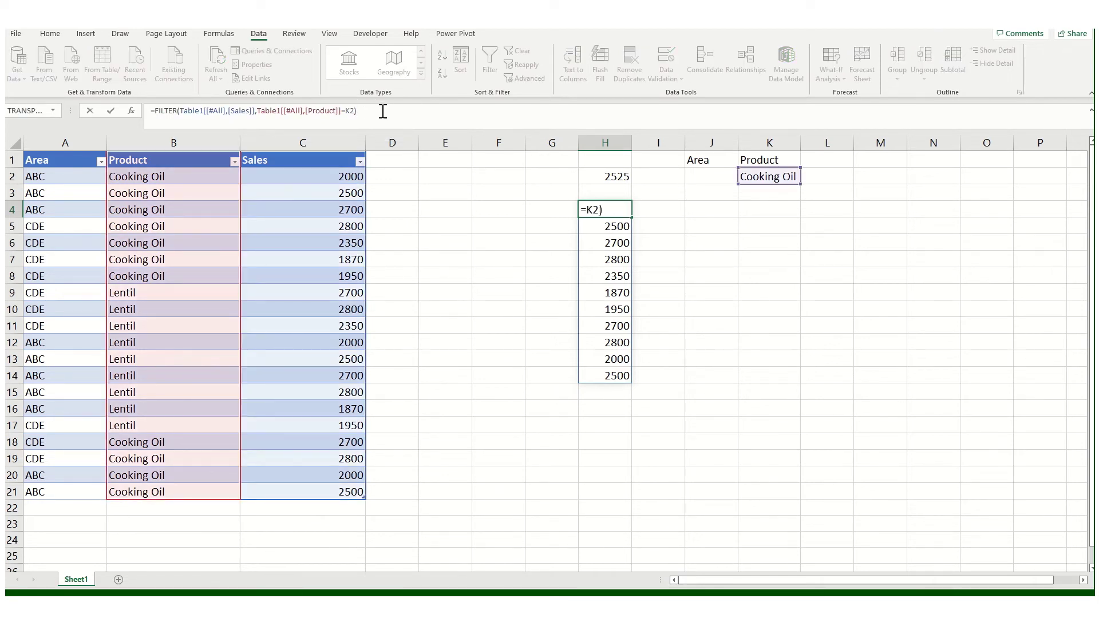
{"action": "left_click", "coordinate": [257, 112]}
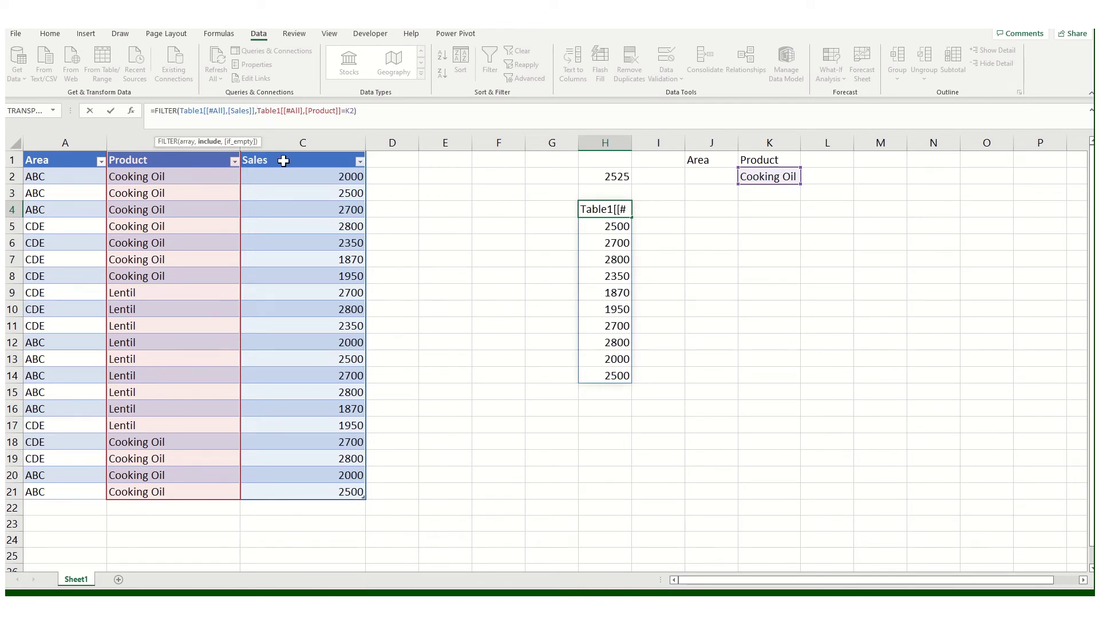
{"action": "type", "text": "("}
{"action": "left_click", "coordinate": [382, 112]}
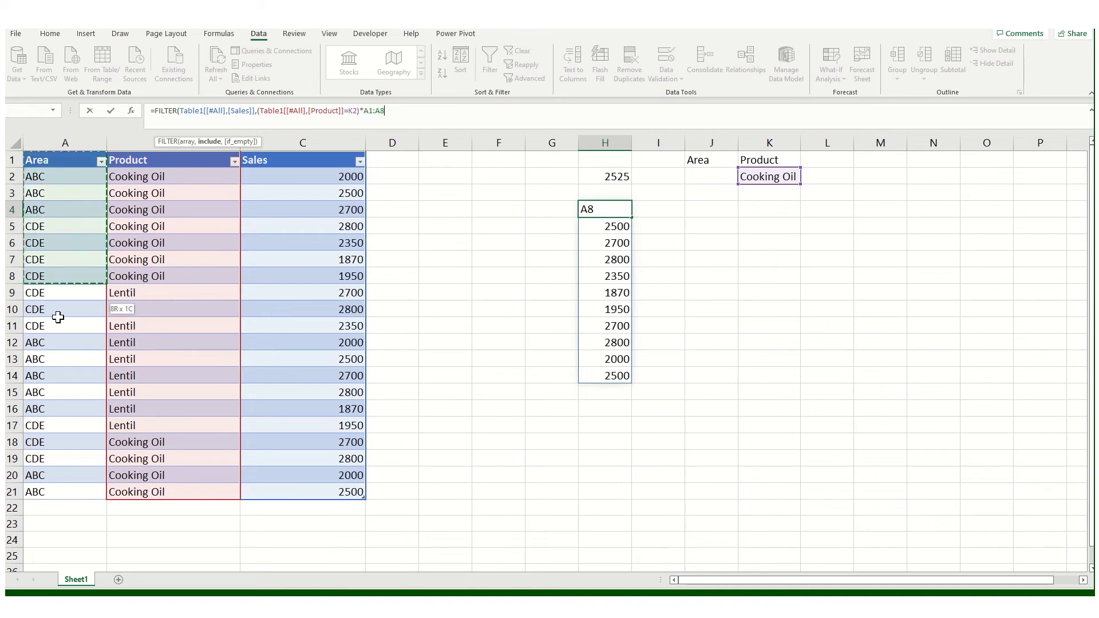
{"action": "left_click_drag", "start_coordinate": [53, 160], "coordinate": [64, 491]}
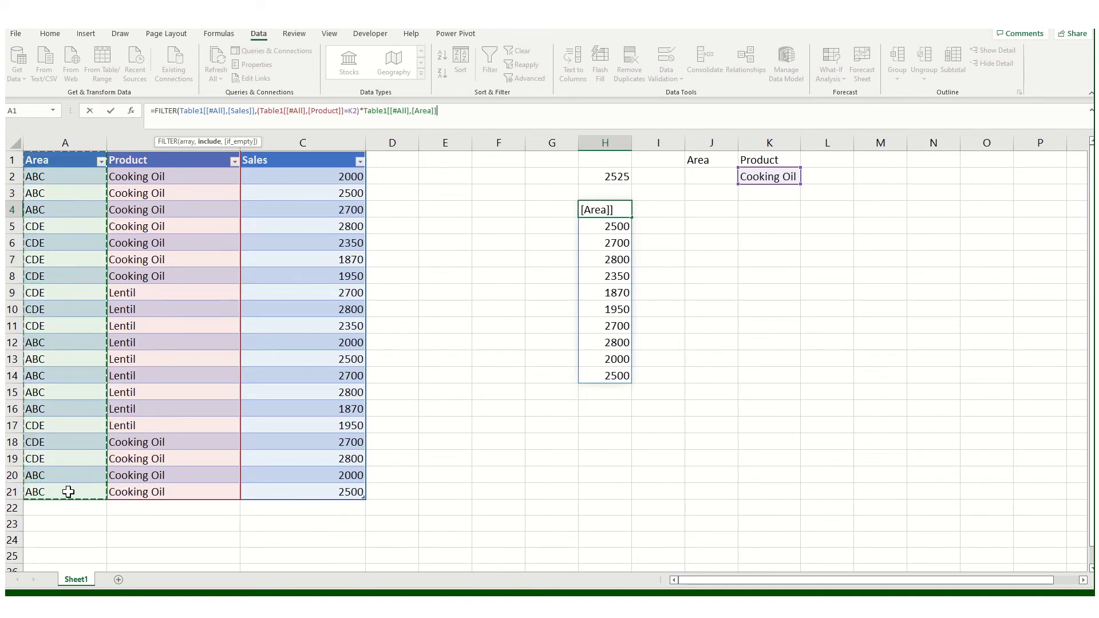
{"action": "left_click", "coordinate": [461, 112]}
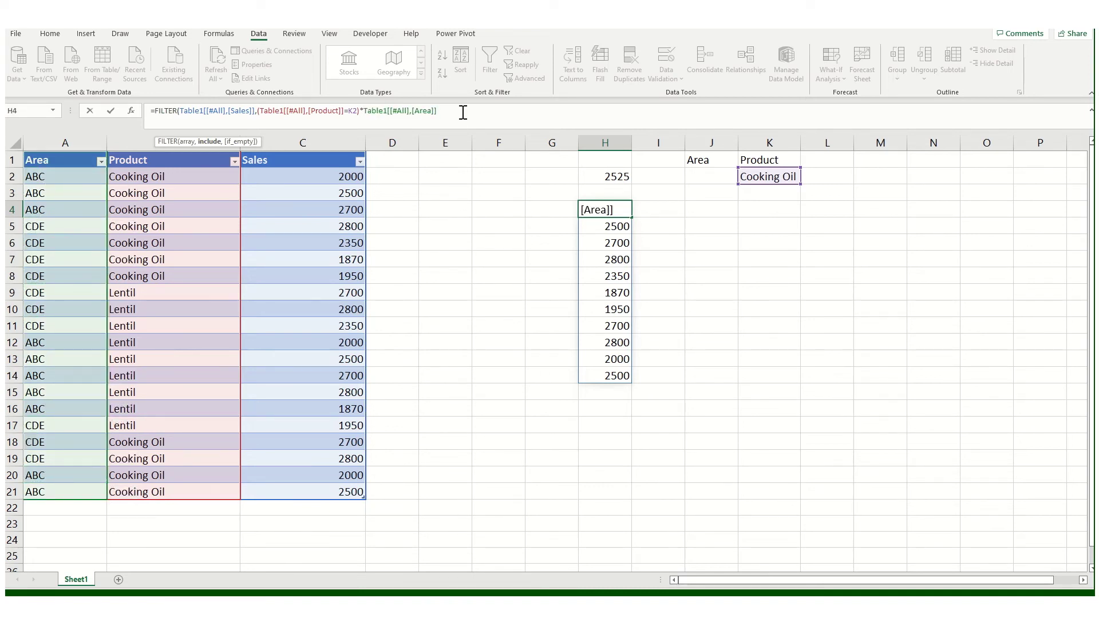
- Compare the Area column to J2, close the brackets and commit the formula
{"action": "left_click", "coordinate": [365, 111]}
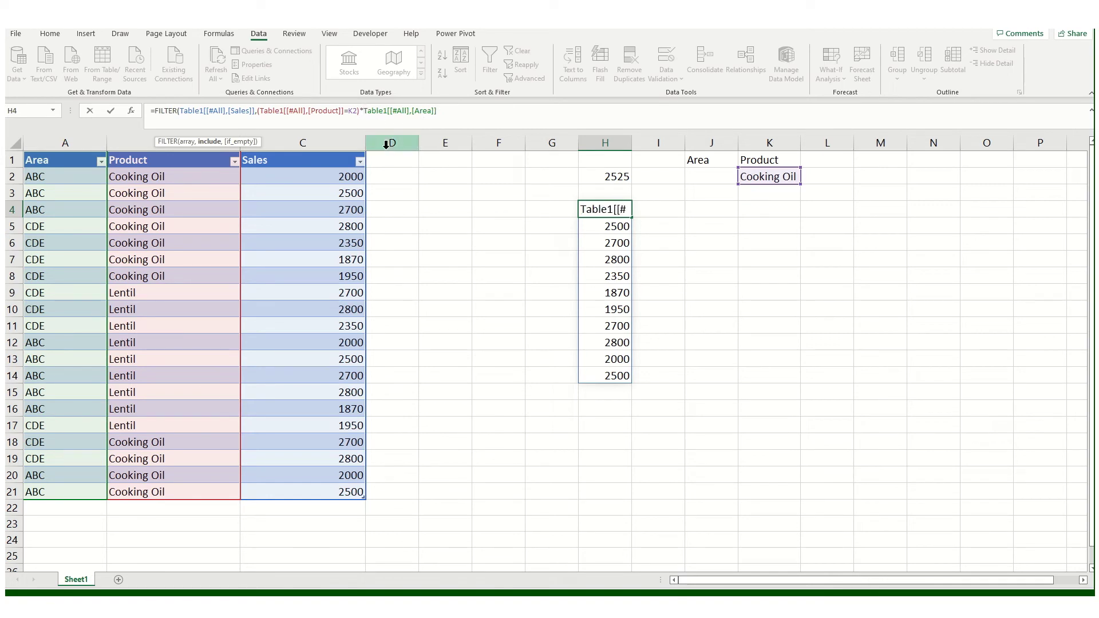
{"action": "type", "text": "("}
{"action": "left_click", "coordinate": [468, 112]}
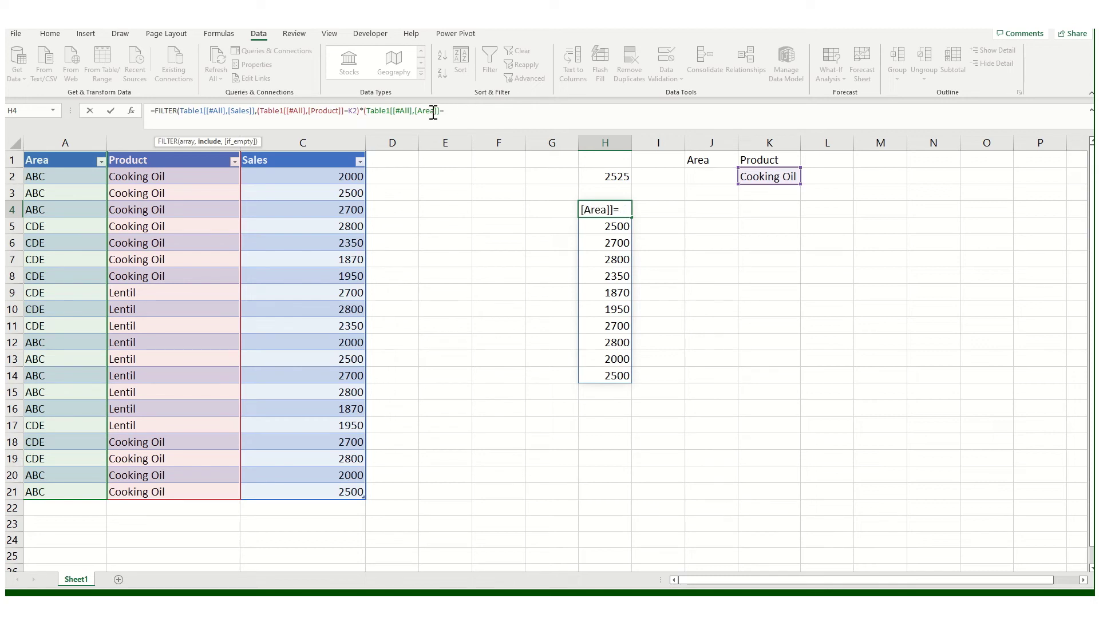
{"action": "left_click", "coordinate": [702, 174]}
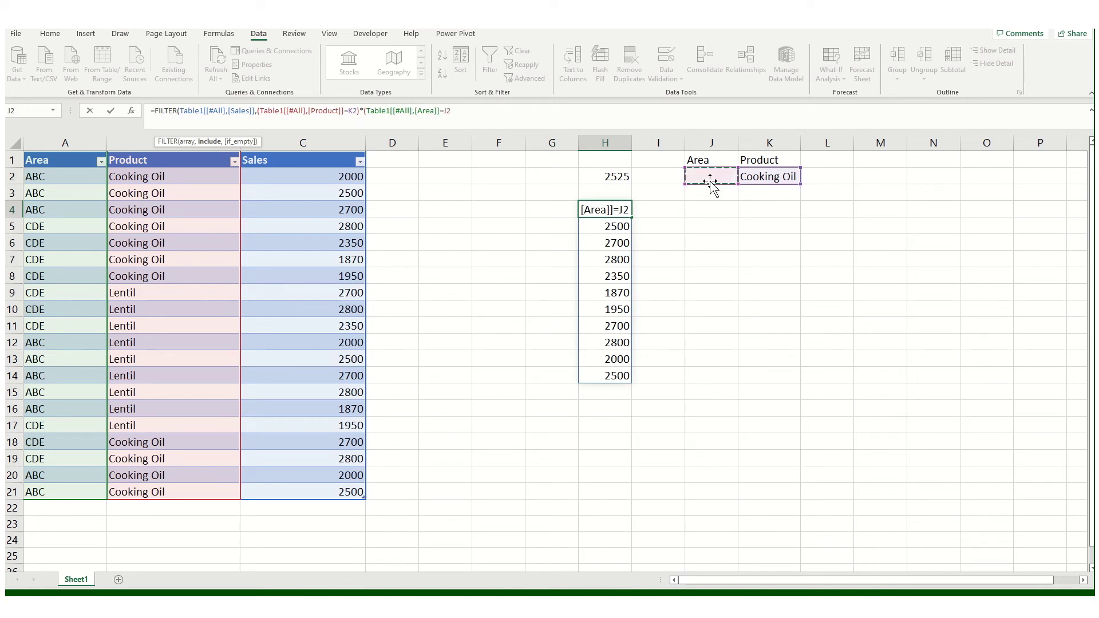
{"action": "left_click", "coordinate": [482, 112]}
{"action": "type", "text": "))"}
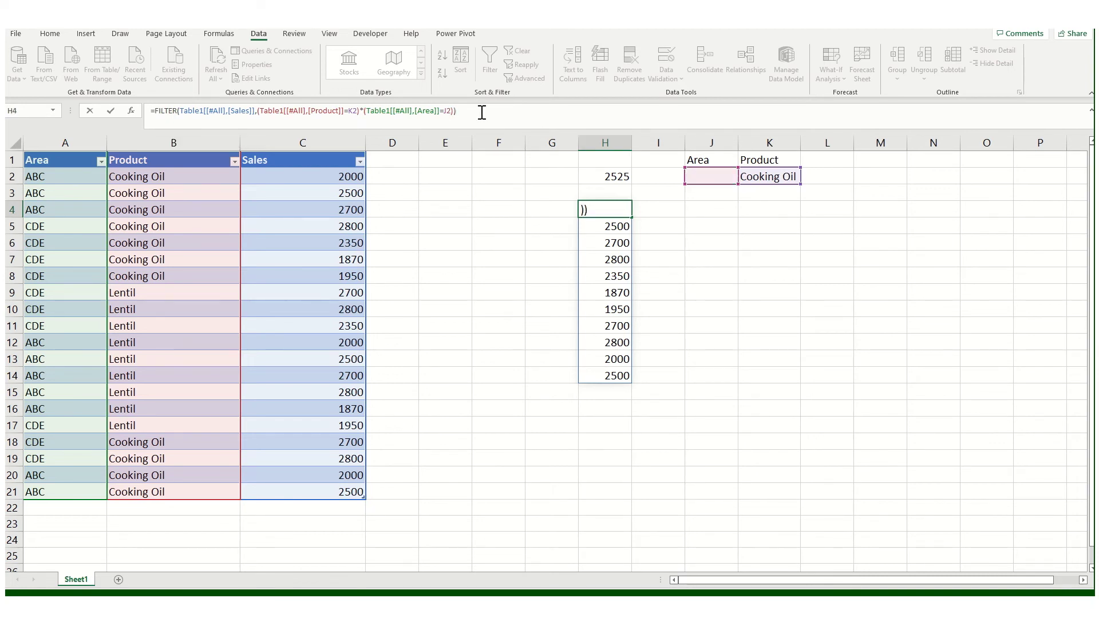
{"action": "key", "text": "Return"}
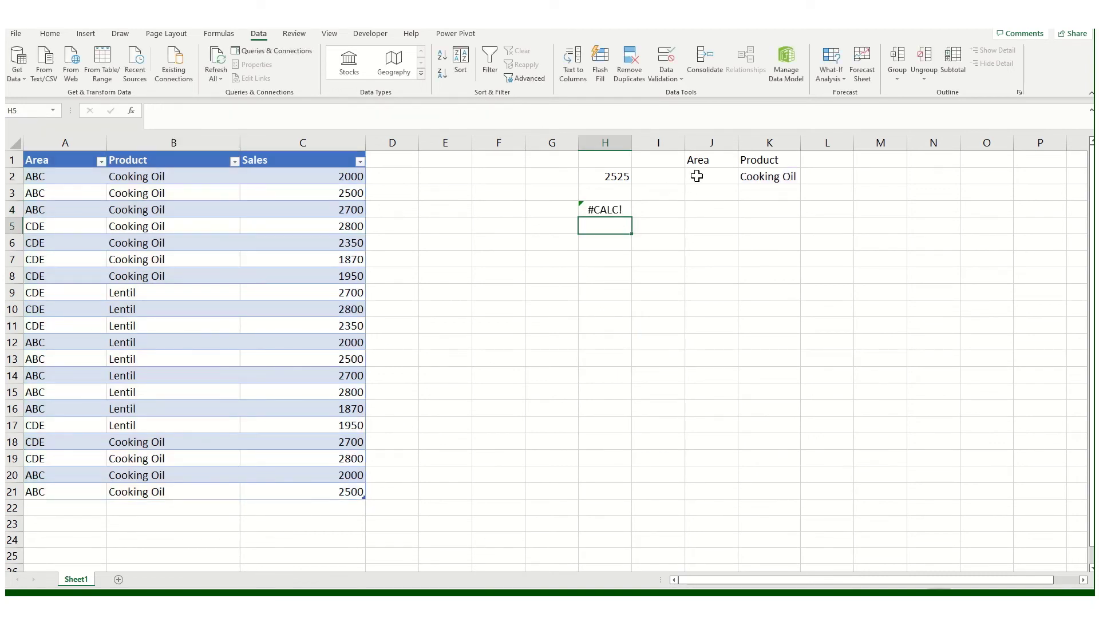
- Choose ABC from the J2 Area dropdown
{"action": "left_click", "coordinate": [695, 178]}
{"action": "left_click", "coordinate": [743, 177]}
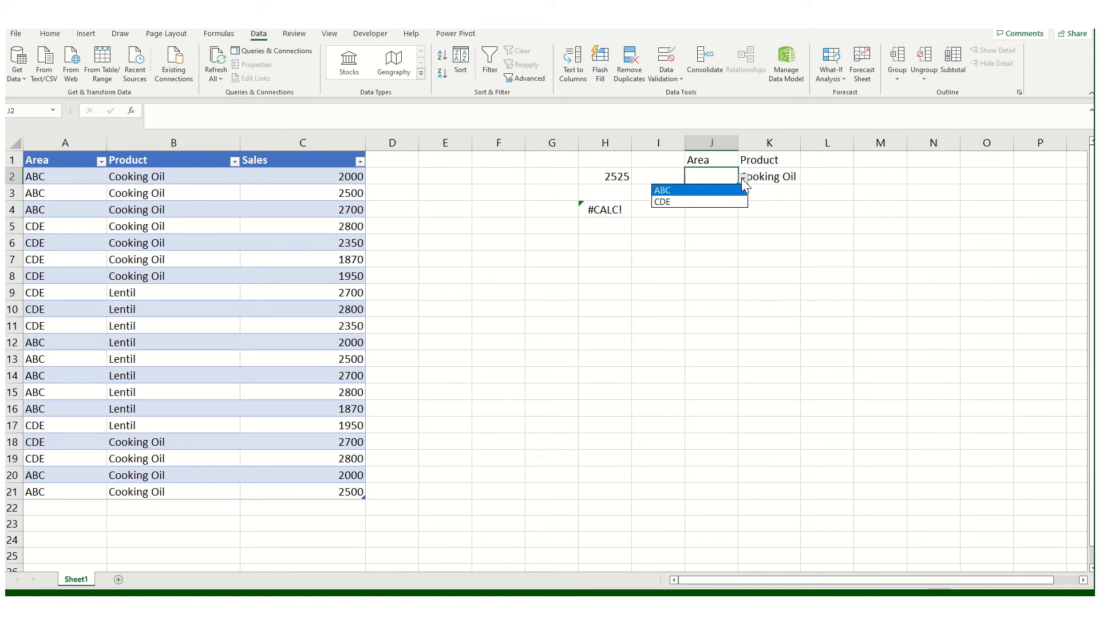
{"action": "left_click", "coordinate": [670, 190]}
{"action": "left_click", "coordinate": [608, 320]}
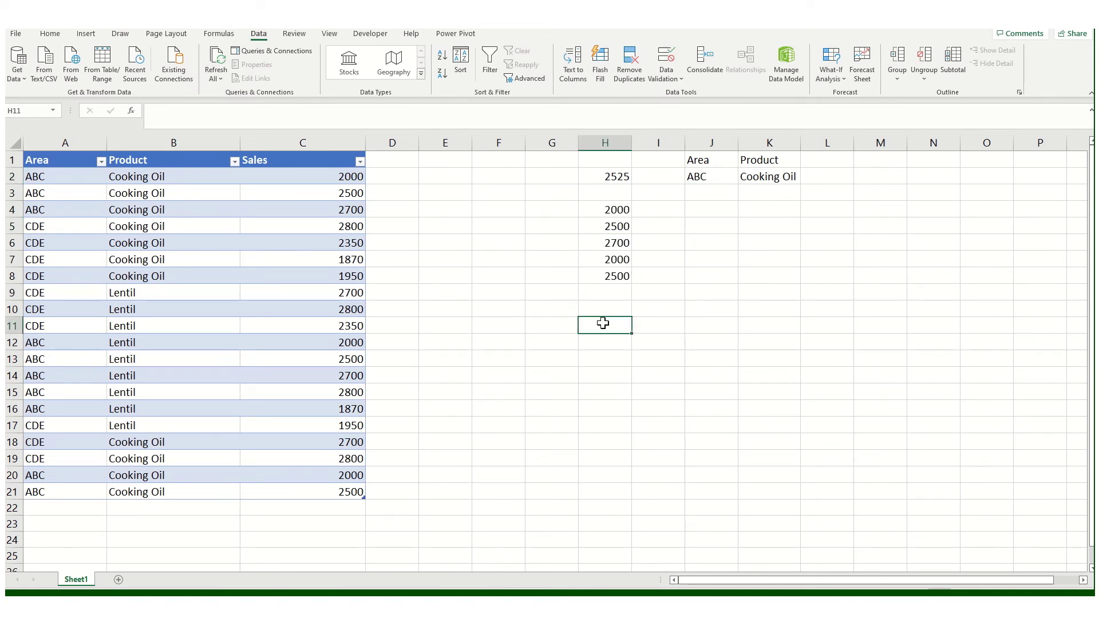
- Wrap H4's FILTER formula in MEDIAN( ) so it returns 2500
{"action": "left_click", "coordinate": [608, 209]}
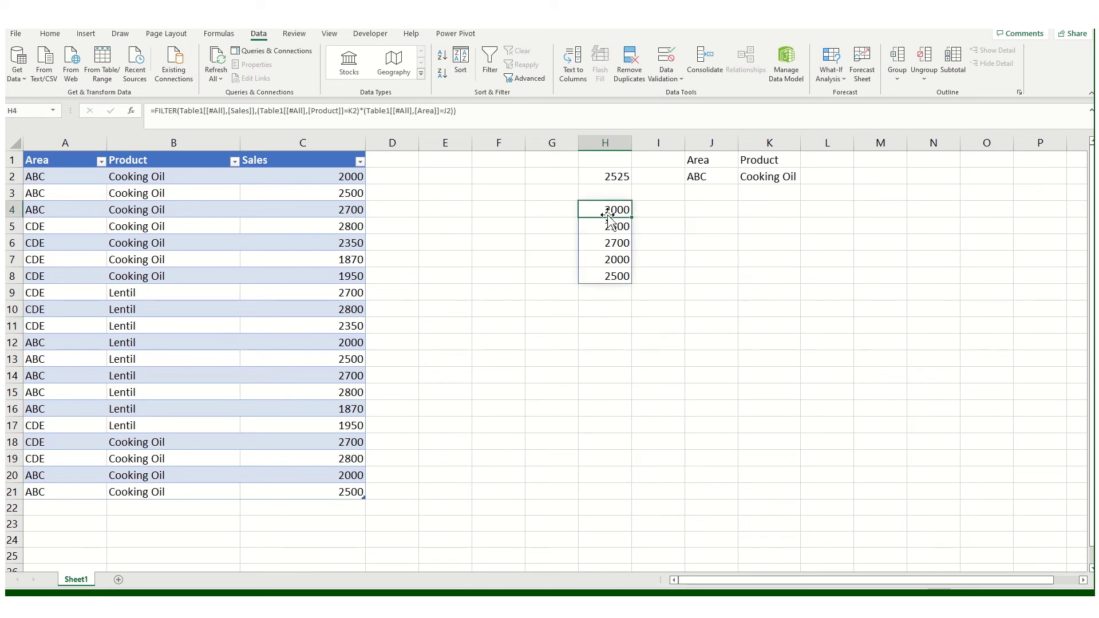
{"action": "left_click", "coordinate": [155, 112]}
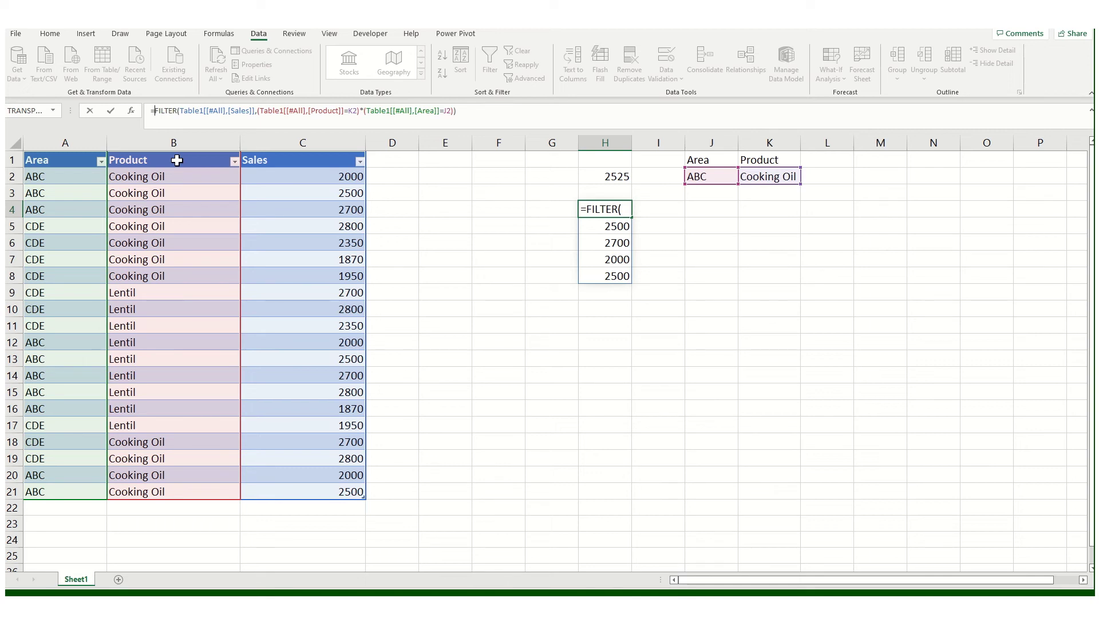
{"action": "type", "text": "me"}
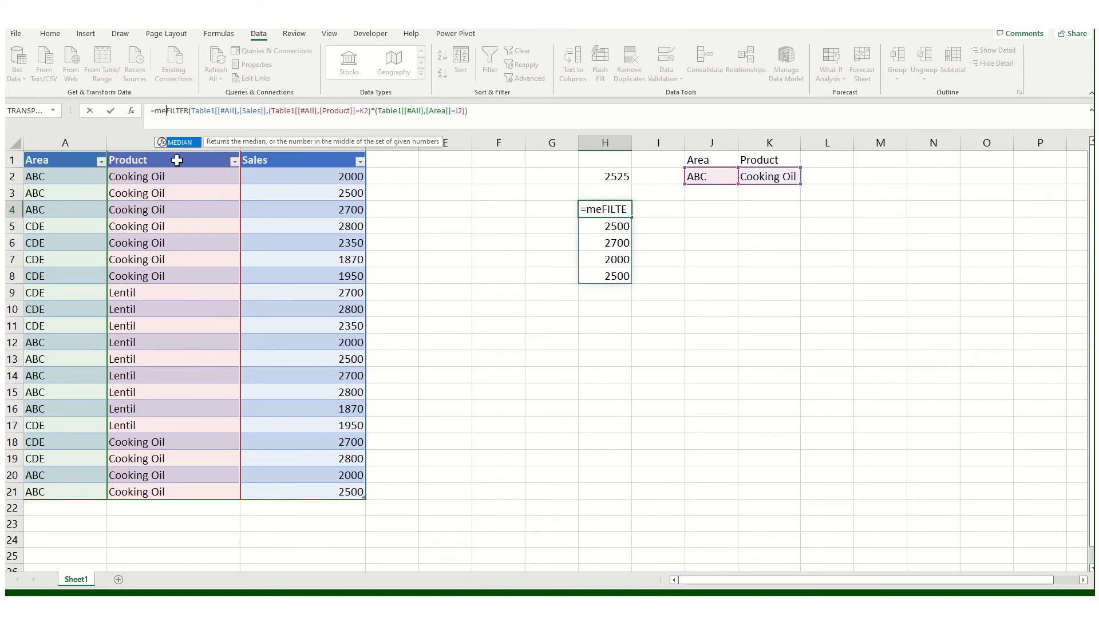
{"action": "type", "text": "dian"}
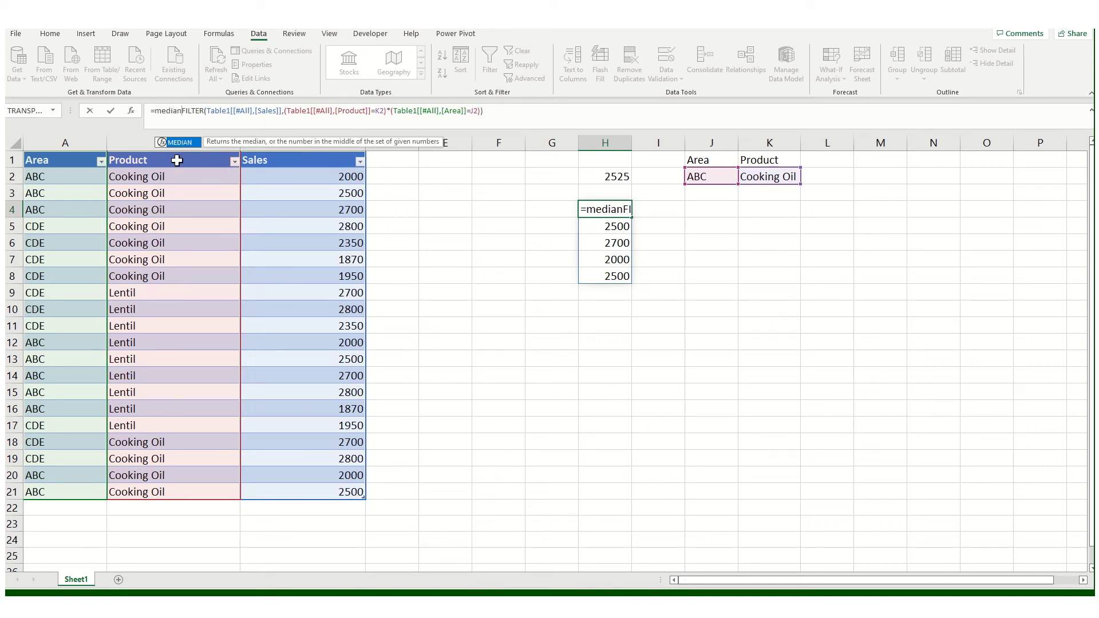
{"action": "type", "text": "("}
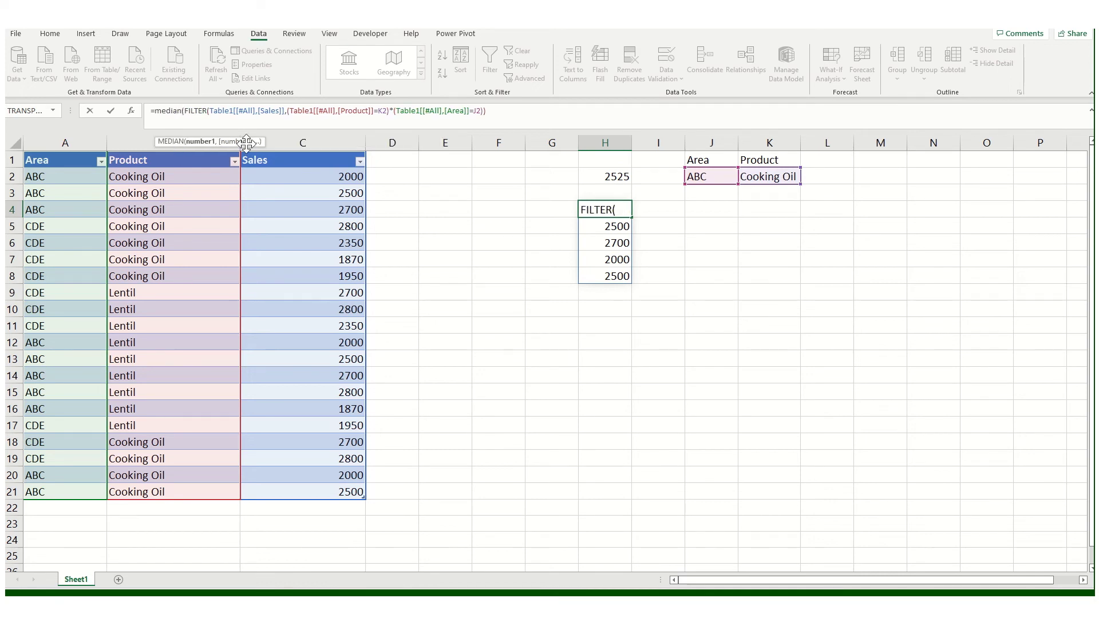
{"action": "left_click", "coordinate": [541, 113]}
{"action": "type", "text": ")"}
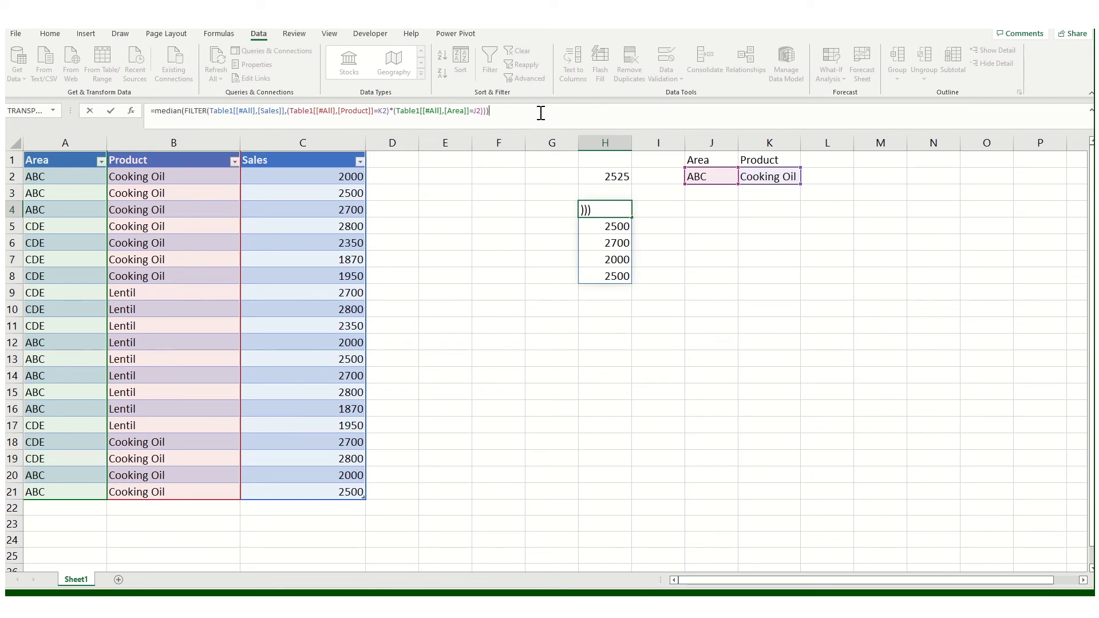
{"action": "key", "text": "Return"}
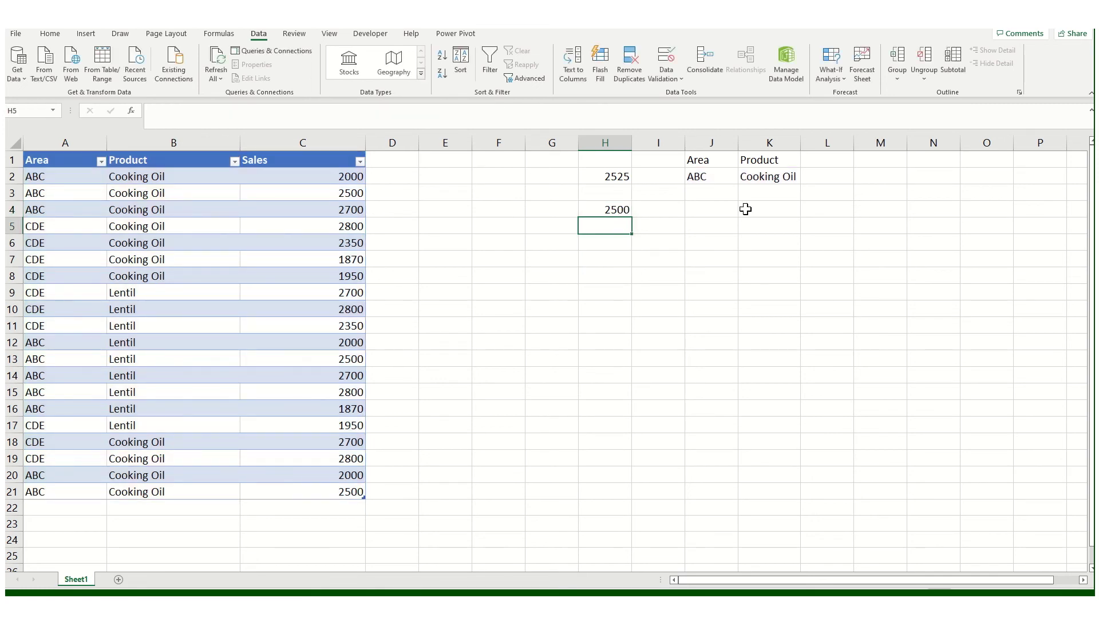
- Switch the Area in J2 to CDE and check H4
{"action": "left_click", "coordinate": [697, 180]}
{"action": "left_click", "coordinate": [742, 178]}
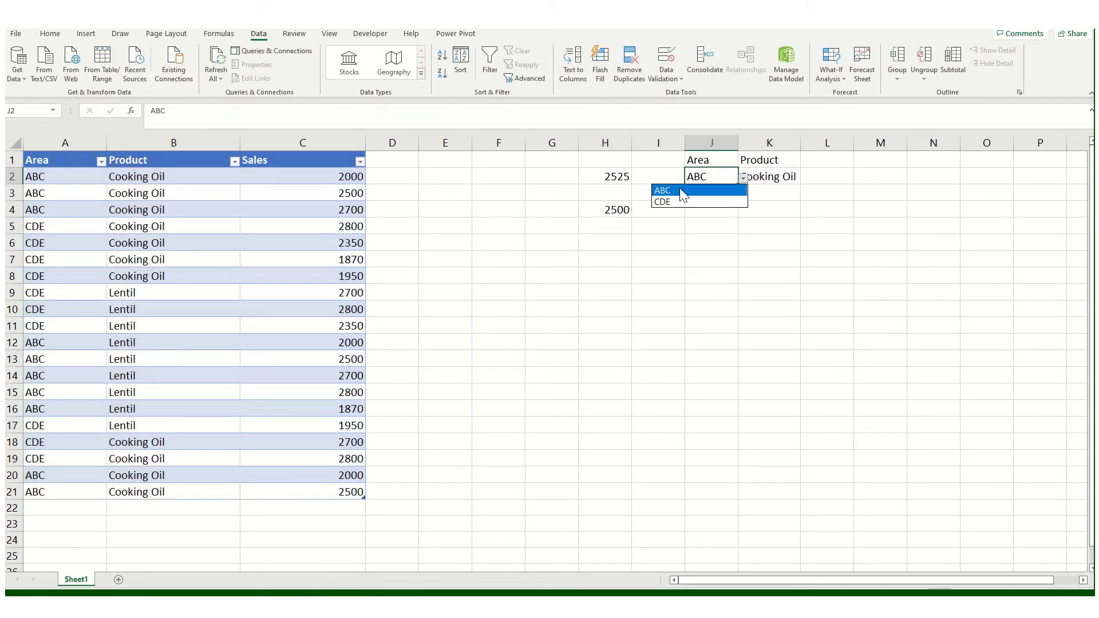
{"action": "left_click", "coordinate": [665, 202]}
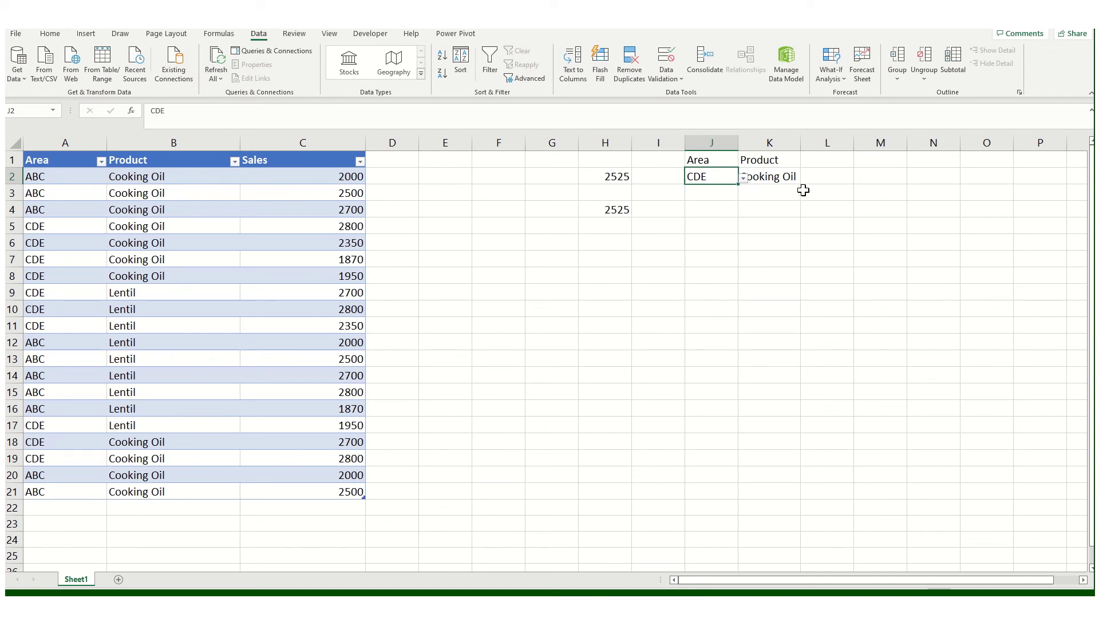
{"action": "left_click", "coordinate": [615, 211]}
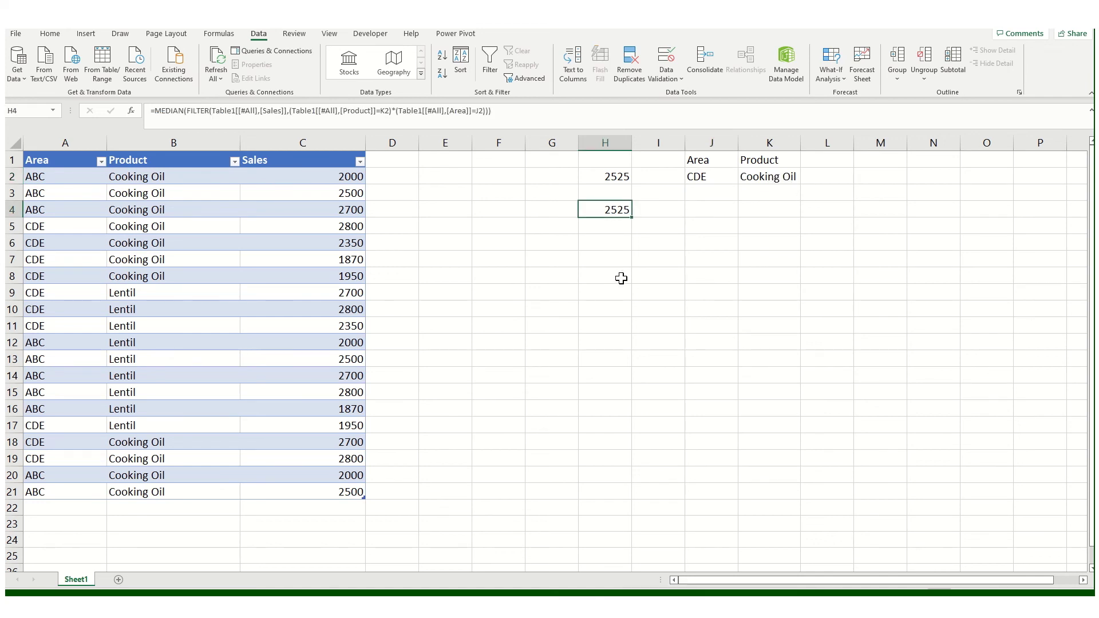
- Set the Product in K2 to Lentil and check the H4 result
{"action": "left_click", "coordinate": [769, 178]}
{"action": "left_click", "coordinate": [806, 178]}
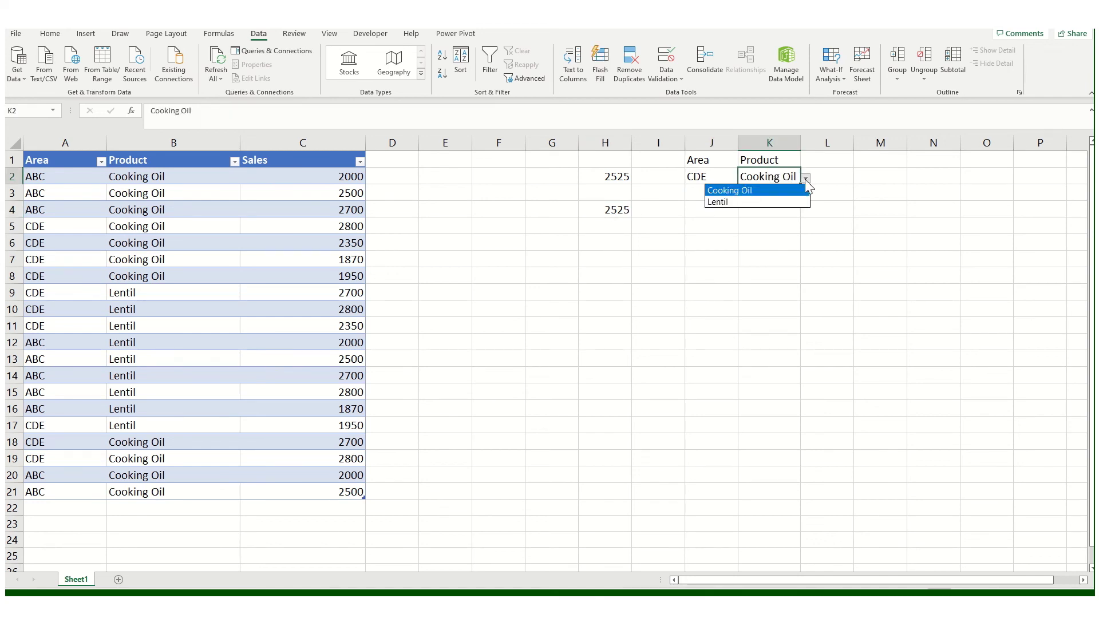
{"action": "left_click", "coordinate": [741, 203]}
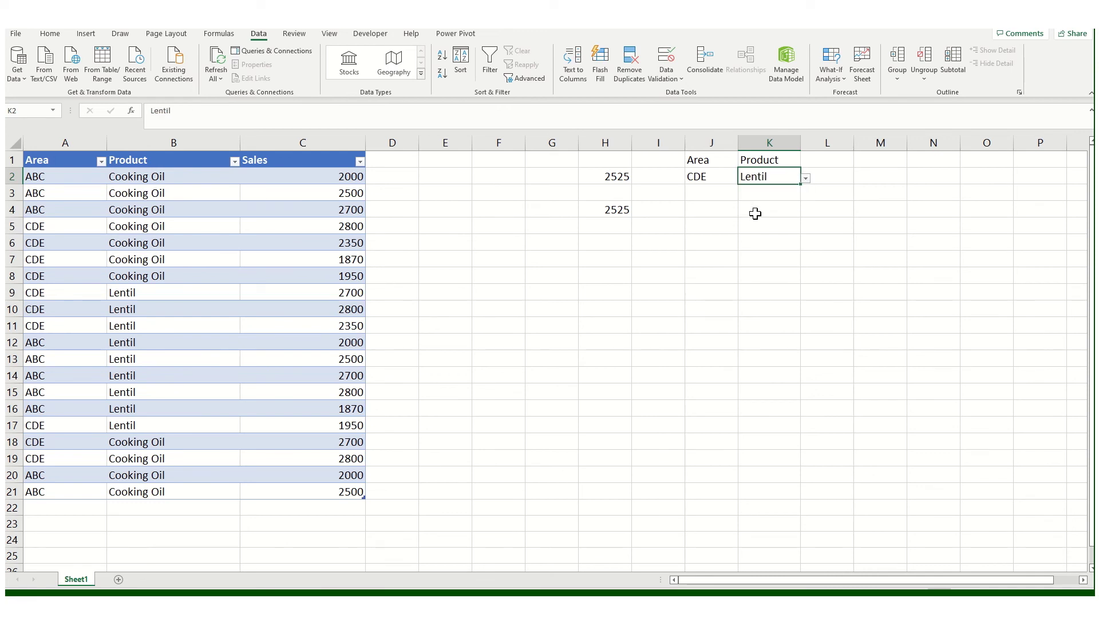
{"action": "left_click", "coordinate": [805, 179]}
{"action": "left_click", "coordinate": [744, 203]}
{"action": "left_click", "coordinate": [624, 243]}
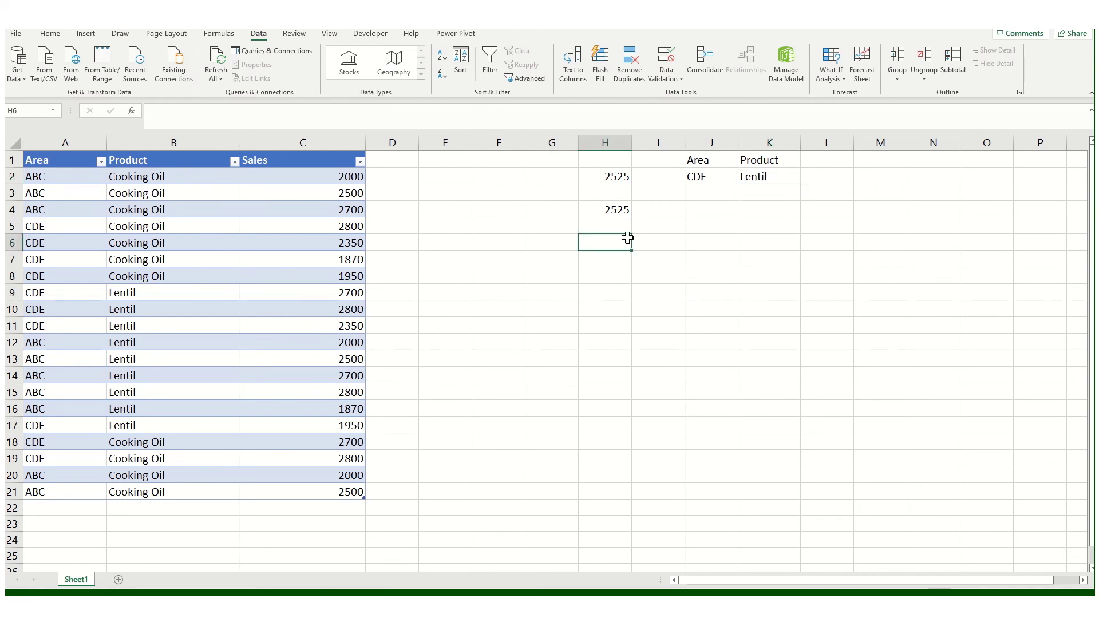
{"action": "left_click", "coordinate": [614, 211]}
- Set the Area in J2 back to ABC and review the 2500 median in H4
{"action": "left_click", "coordinate": [690, 177]}
{"action": "left_click", "coordinate": [743, 178]}
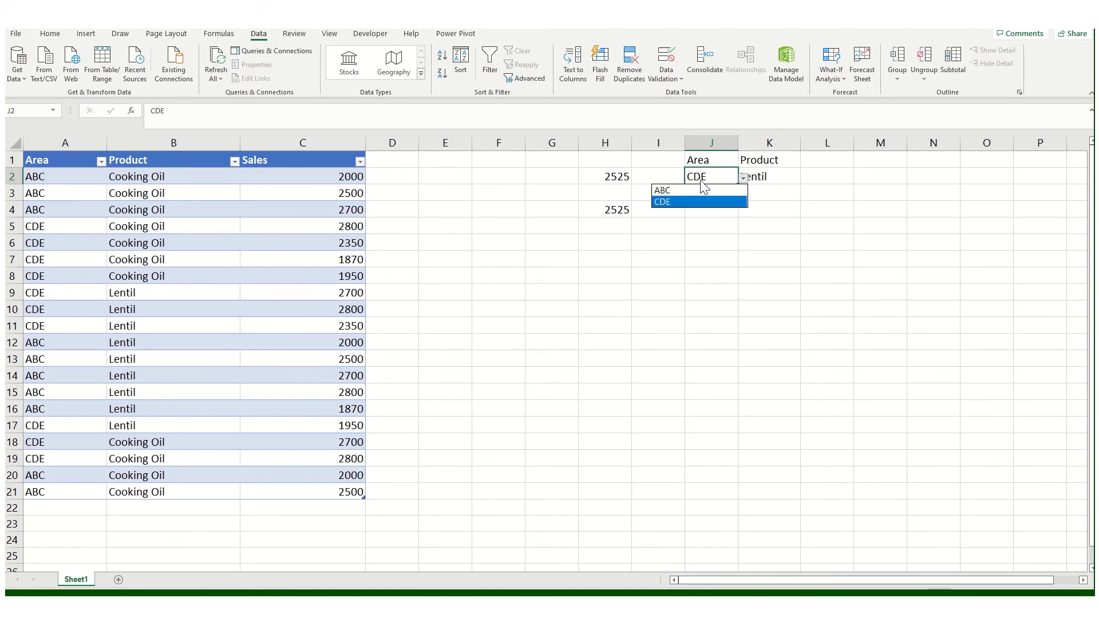
{"action": "left_click", "coordinate": [674, 193]}
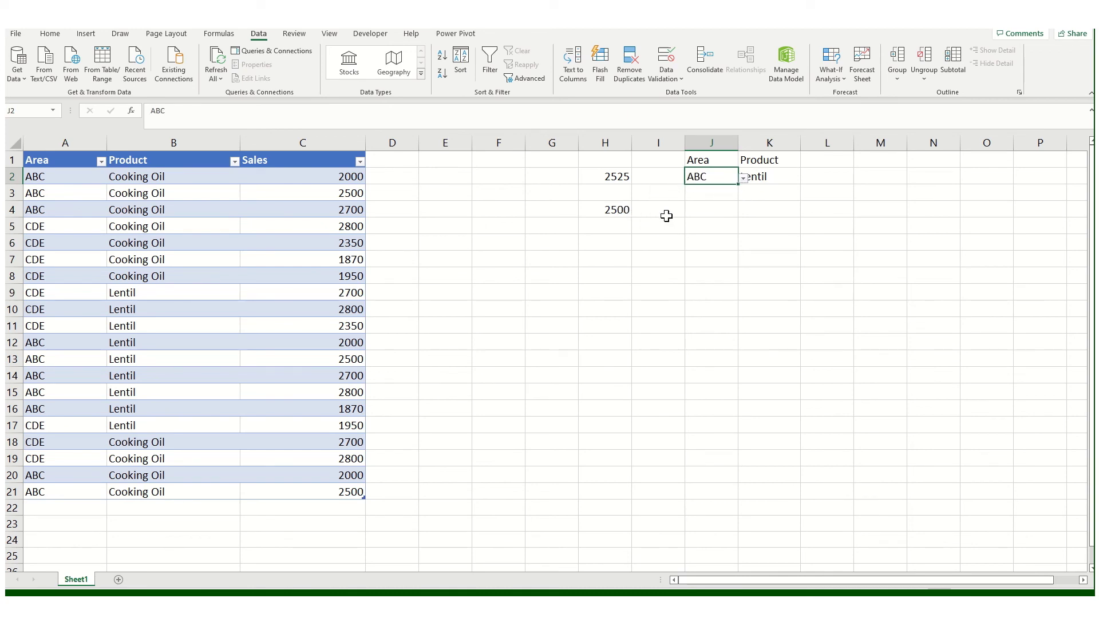
{"action": "left_click", "coordinate": [617, 211]}
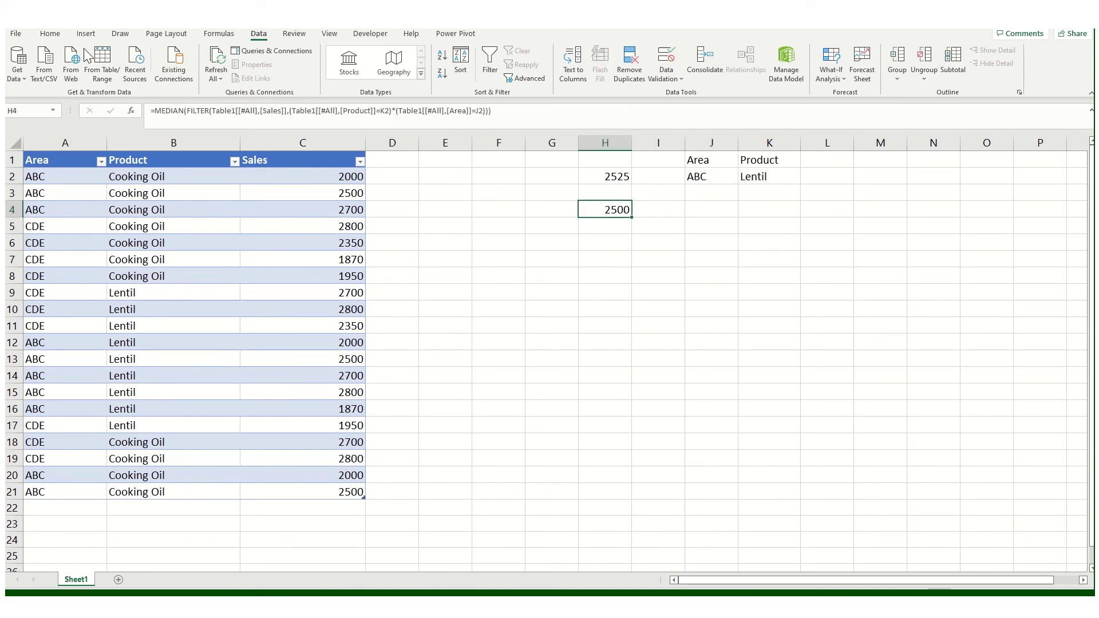